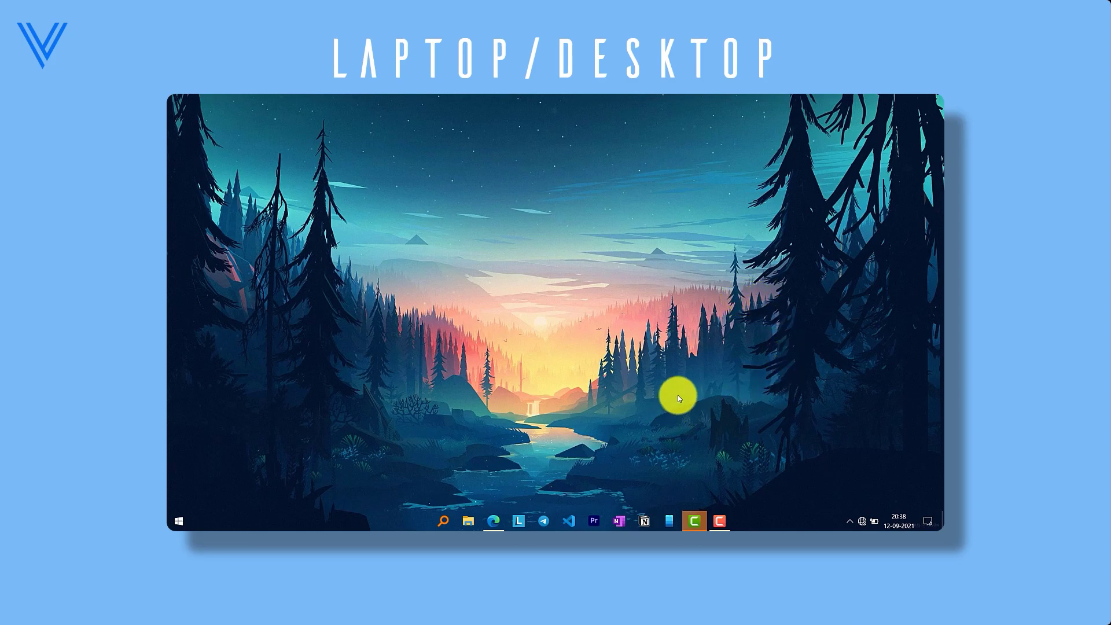
Step: Connect the laptop to the open SAMSUNG Wi-Fi network
left_click(862, 522)
left_click(831, 247)
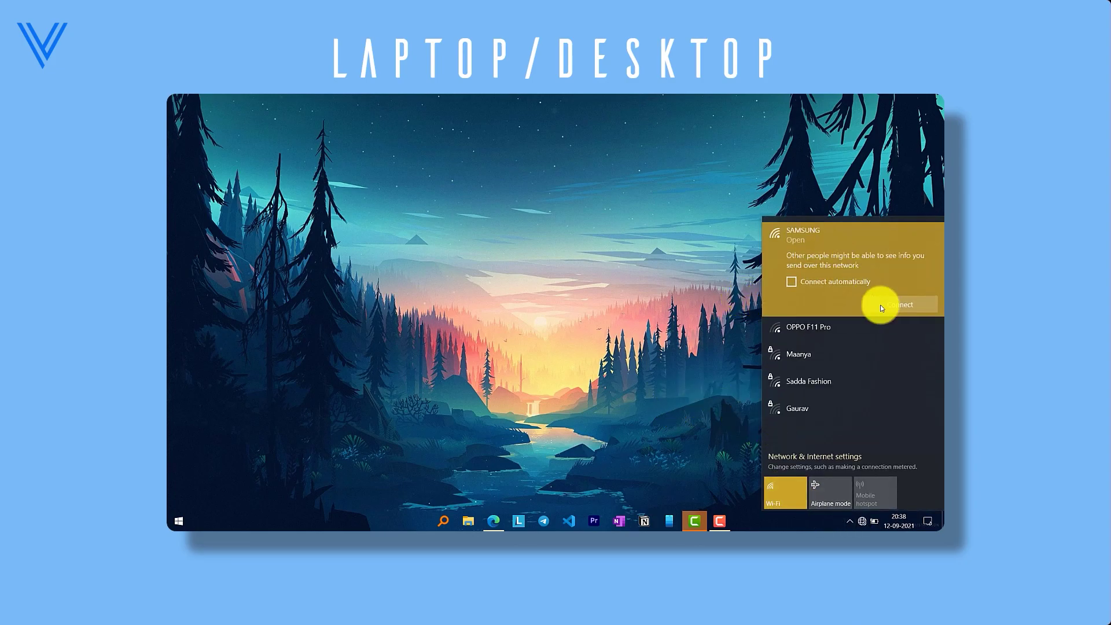
left_click(885, 306)
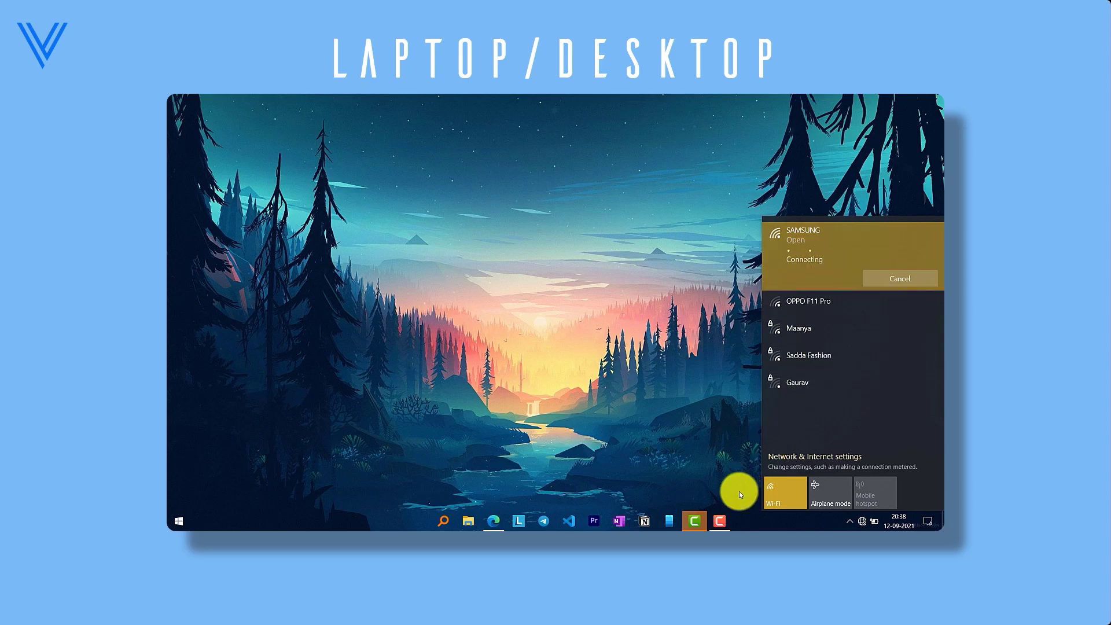
Step: Load spacedesk.net in Microsoft Edge, replacing the old address
left_click(493, 520)
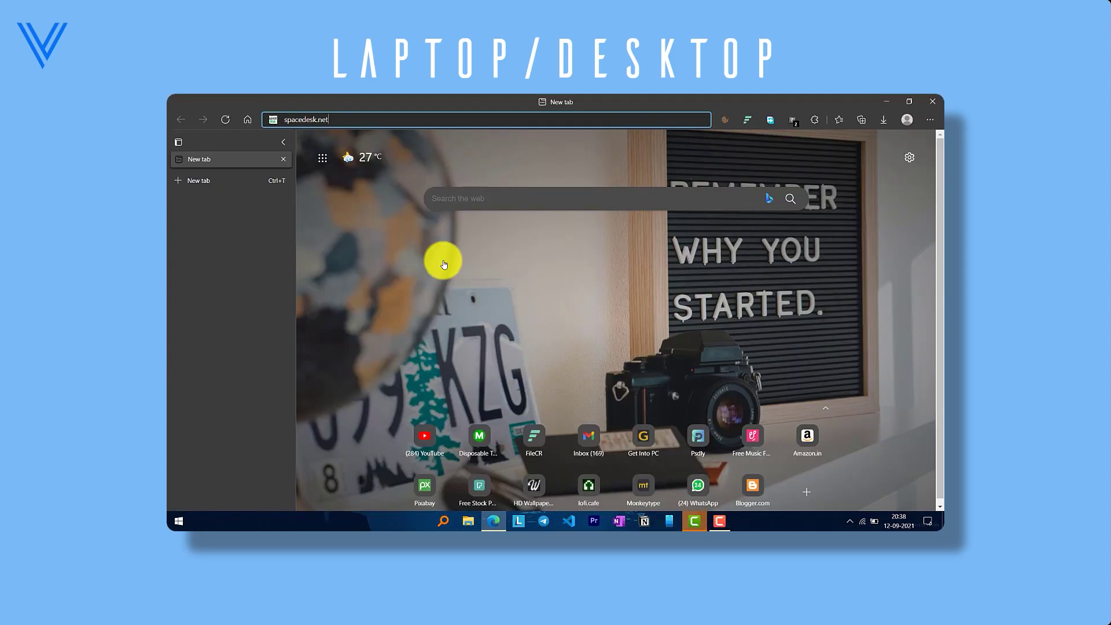
left_click(383, 109)
key("BackSpace")
type("spa")
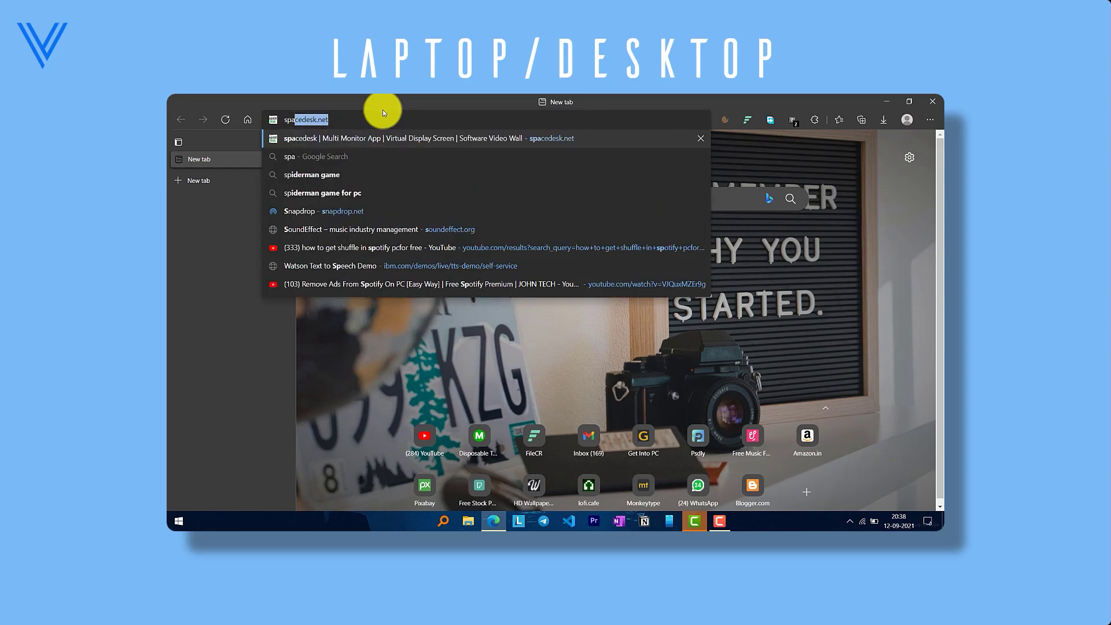
type("cedesk.")
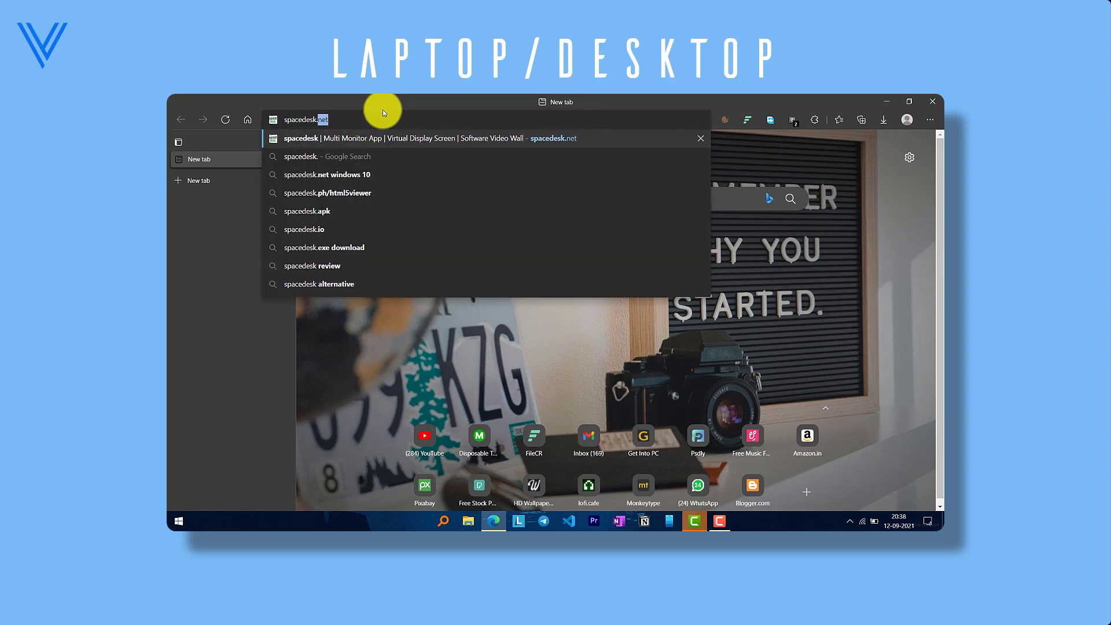
type("net")
key("Return")
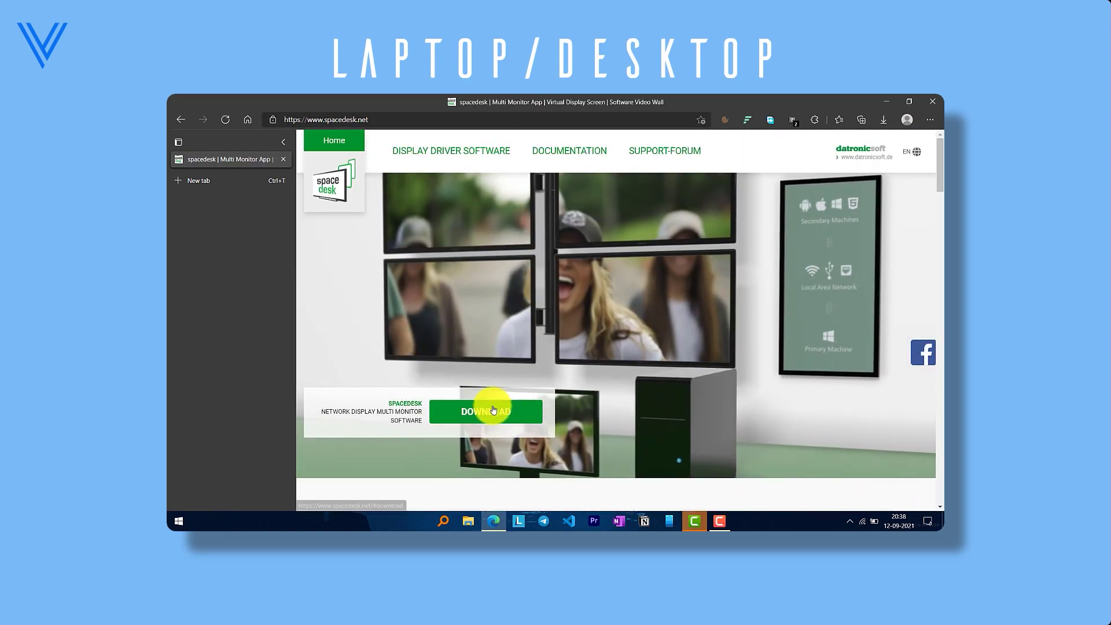
Step: Download the Windows 10 (64-bit) spacedesk driver .msi into D:/Downloads, overwriting the existing copy
left_click(496, 411)
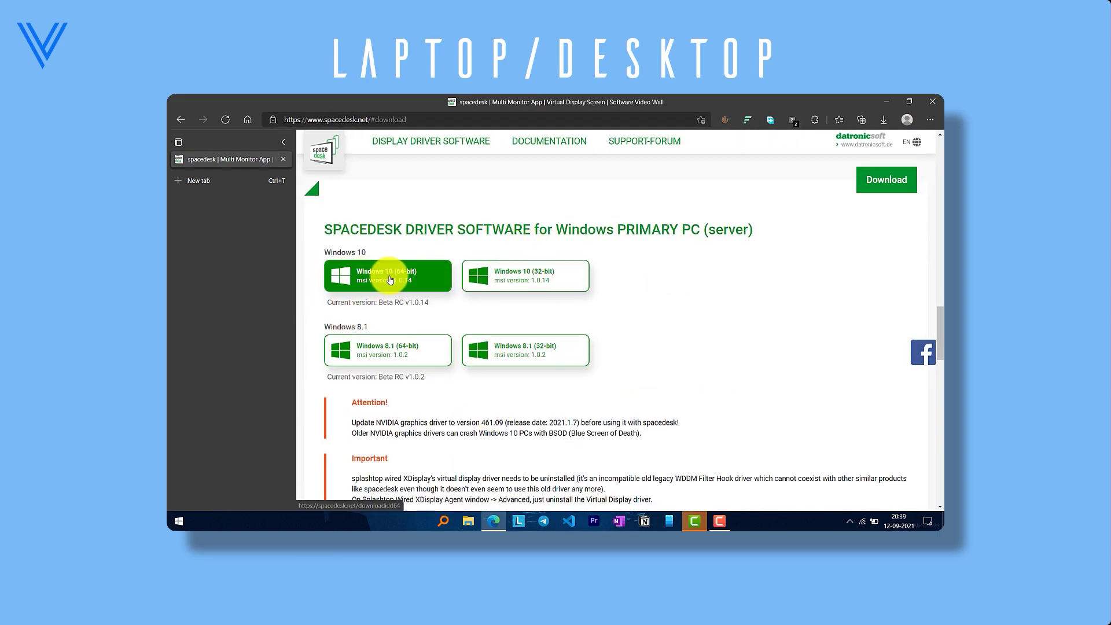
left_click(436, 277)
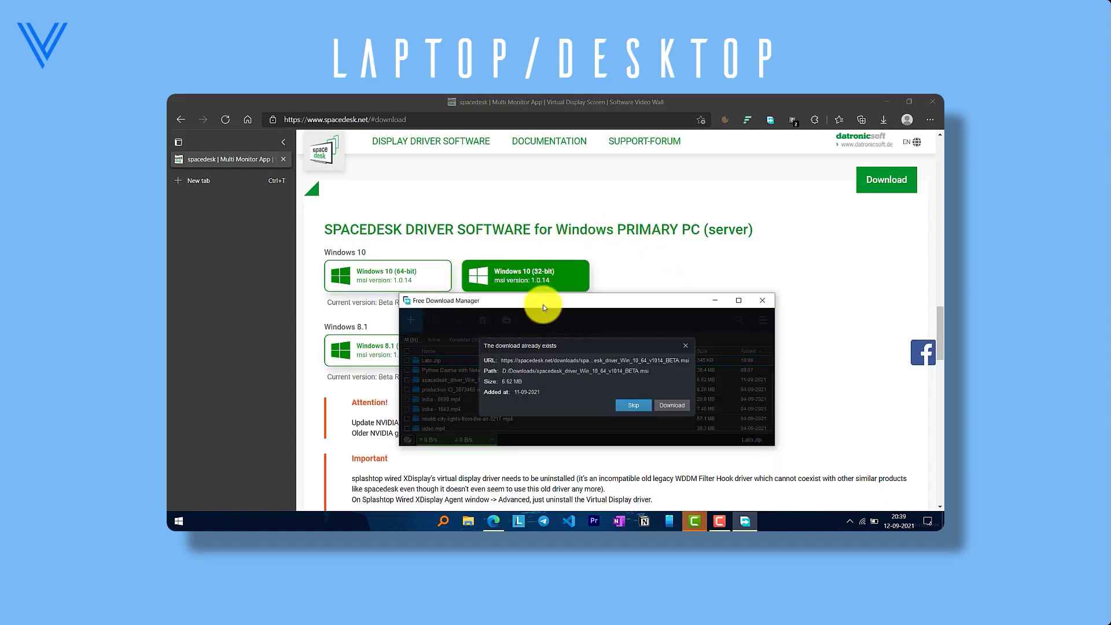
left_click(674, 415)
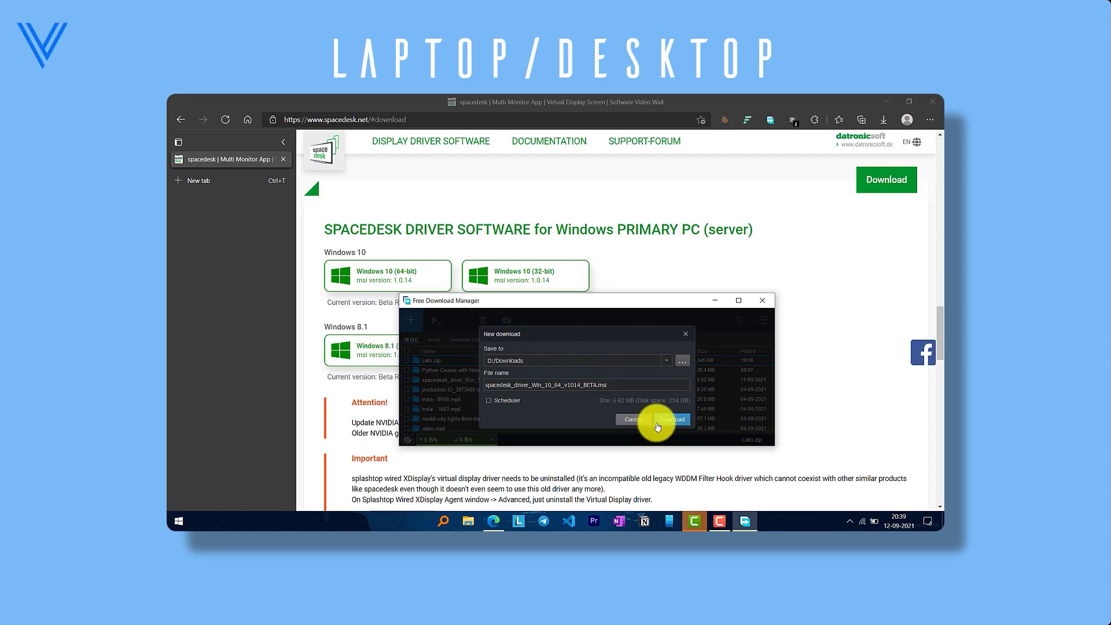
left_click(665, 421)
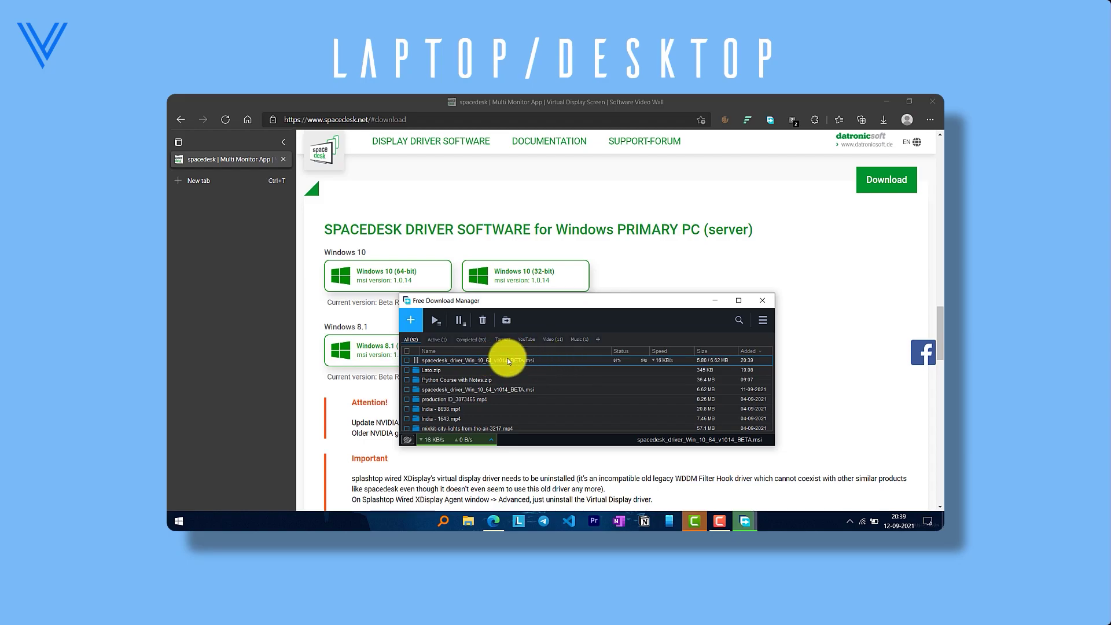
Step: Launch the downloaded spacedesk driver installer and accept the licence terms
double_click(487, 358)
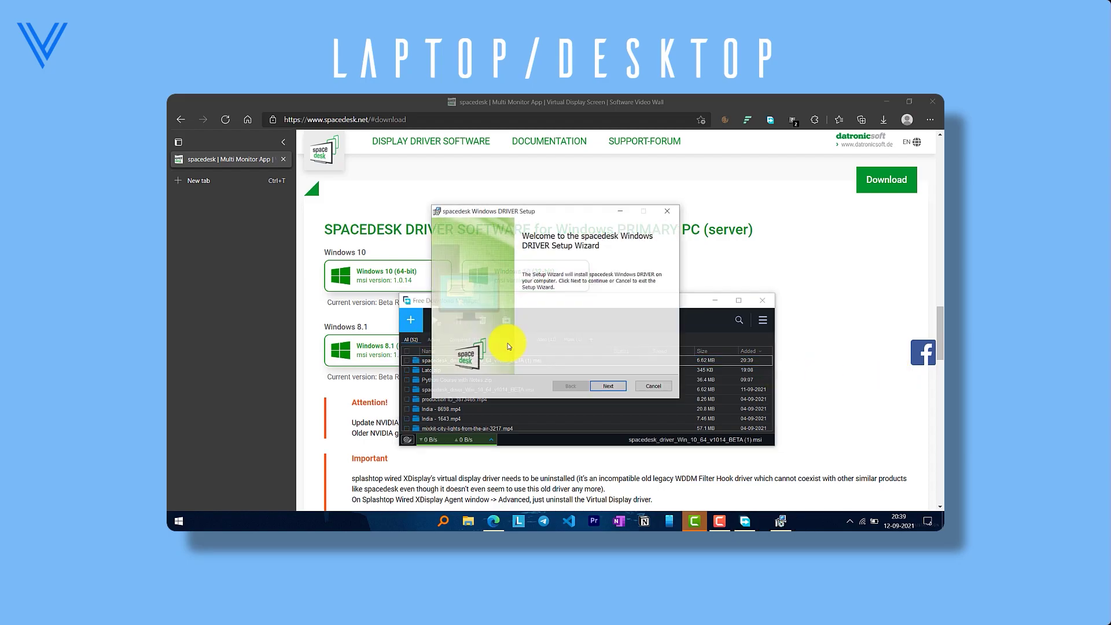
left_click(609, 387)
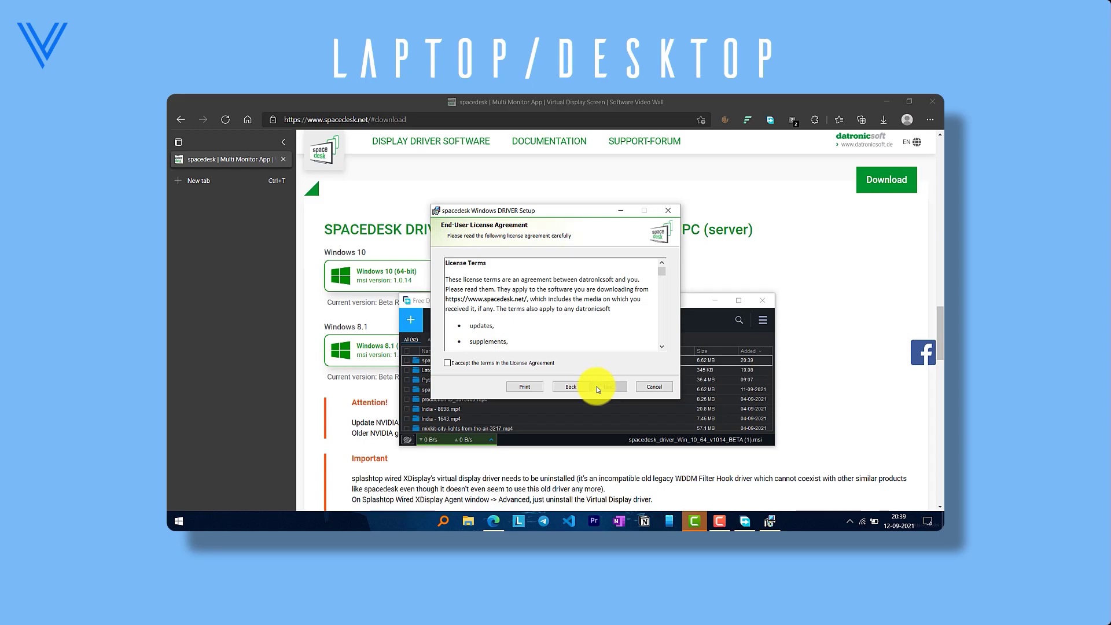
left_click(612, 386)
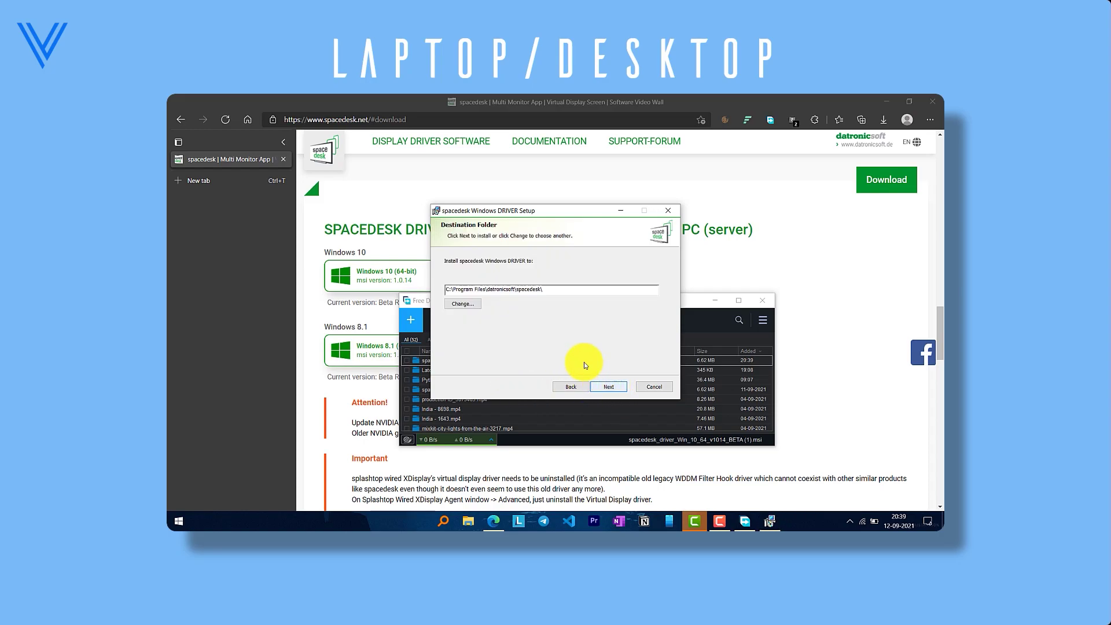
Step: Set the install location to a new D:\Programs\SpaceDesk folder and continue to firewall configuration
left_click(475, 302)
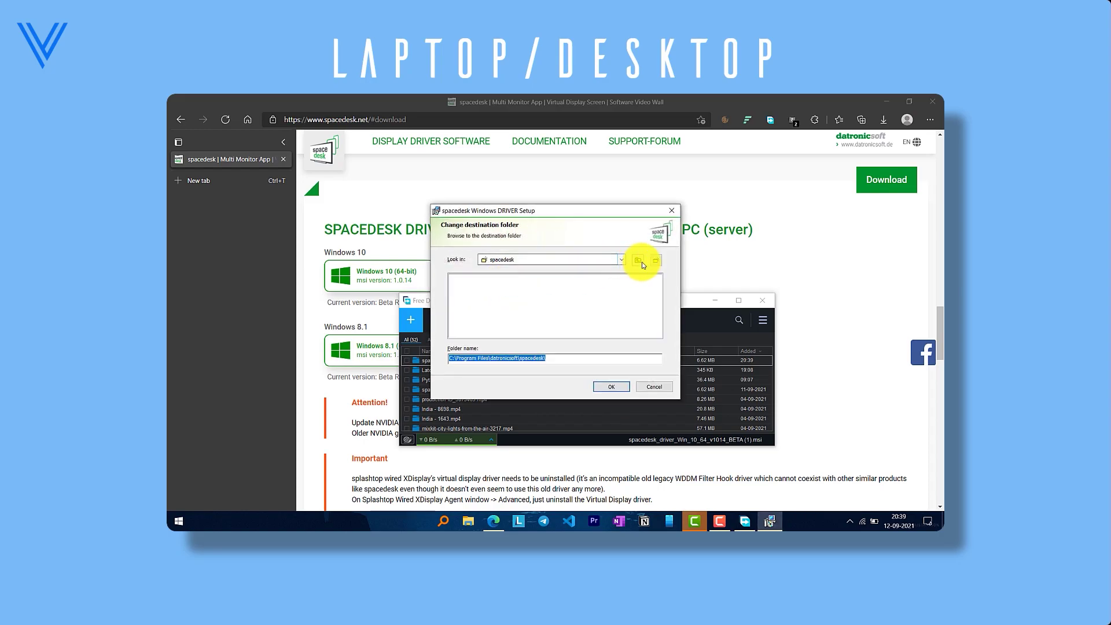
left_click(639, 261)
left_click(640, 263)
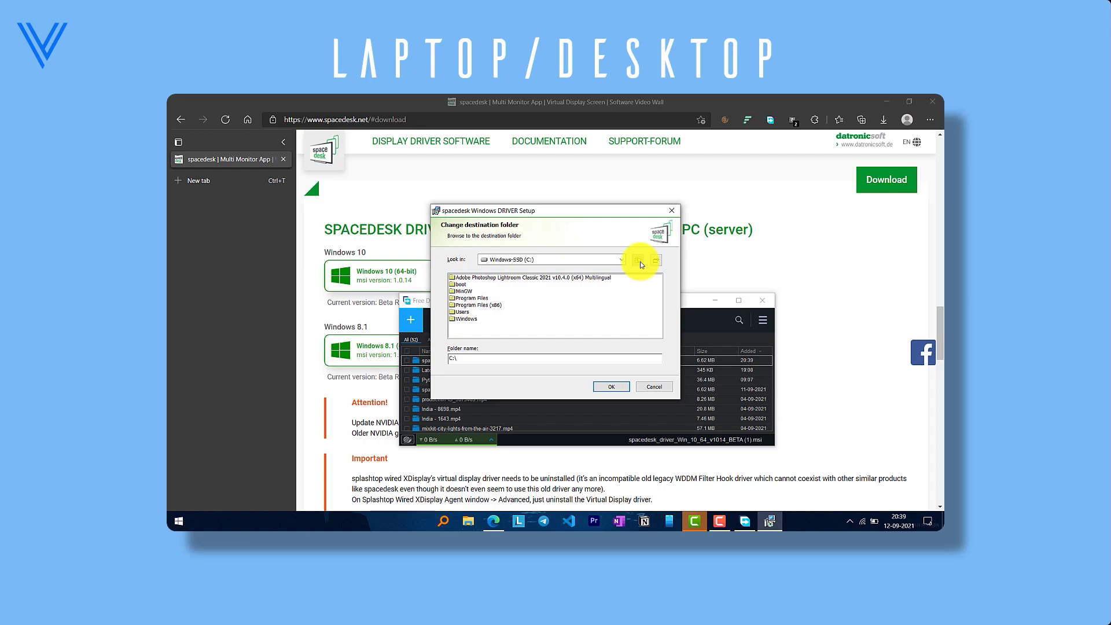
left_click(607, 259)
left_click(535, 279)
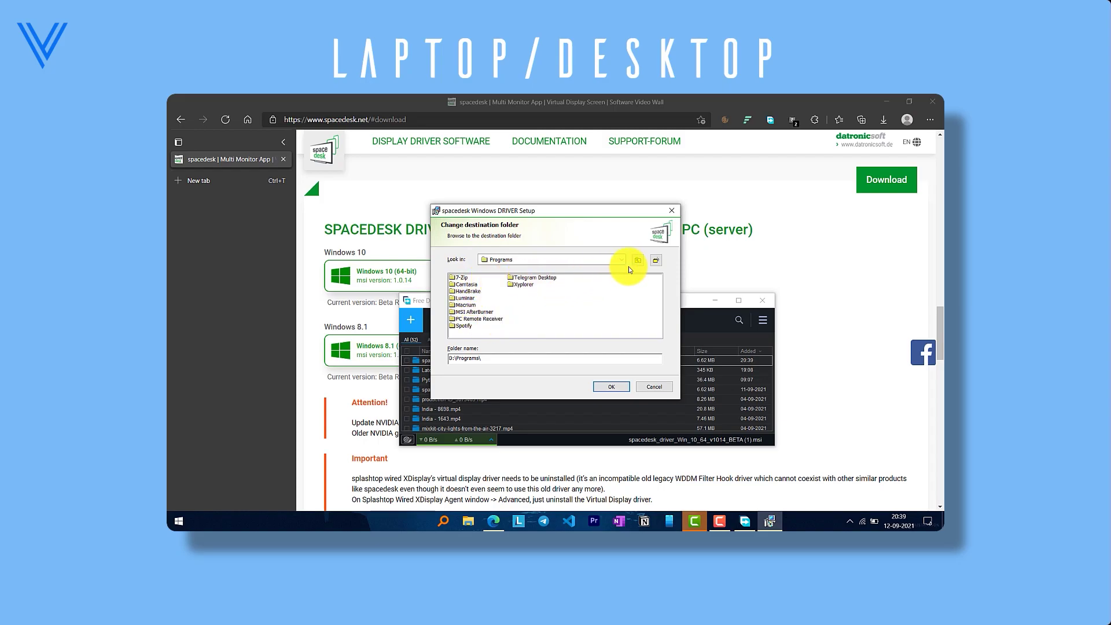
left_click(655, 261)
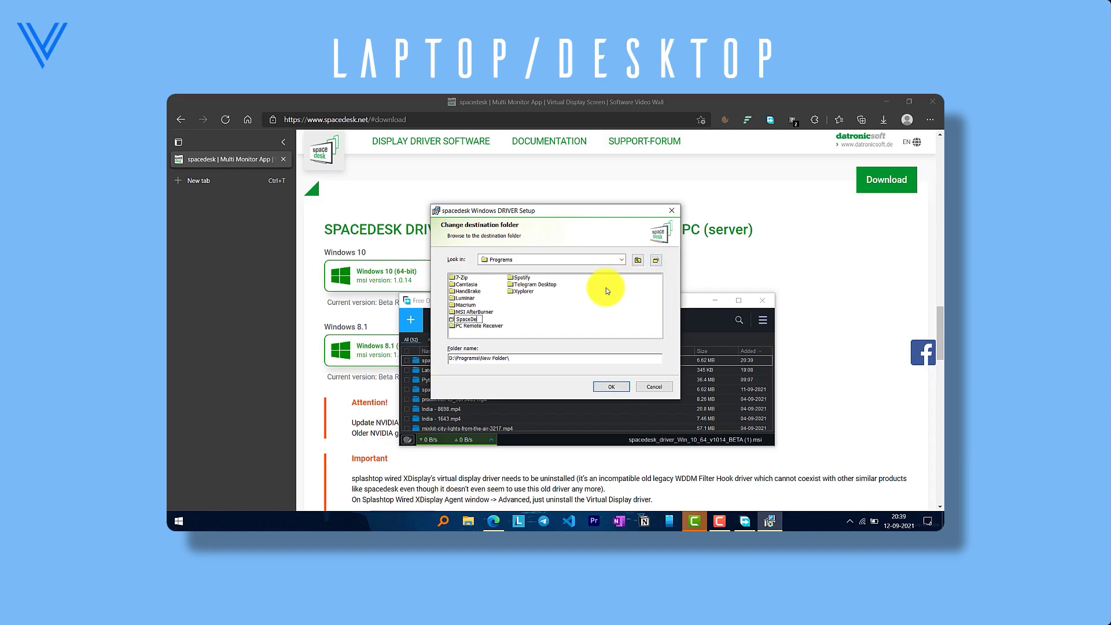
left_click(610, 386)
left_click(610, 387)
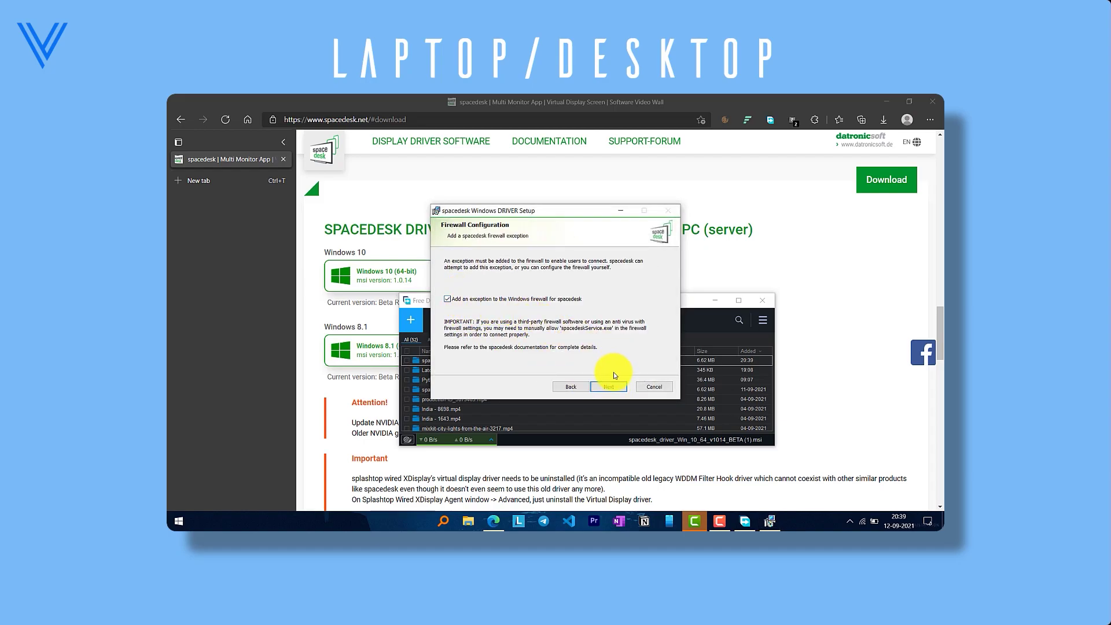
Step: Keep the firewall exception enabled, install the spacedesk driver, and finish the wizard
left_click(613, 386)
left_click(604, 389)
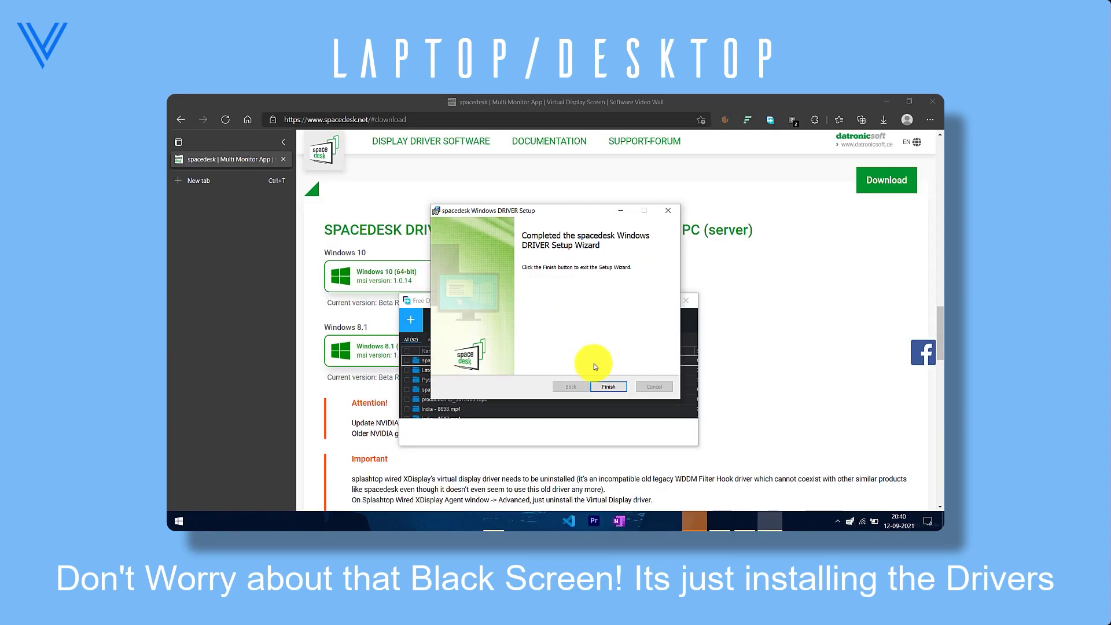
left_click(602, 389)
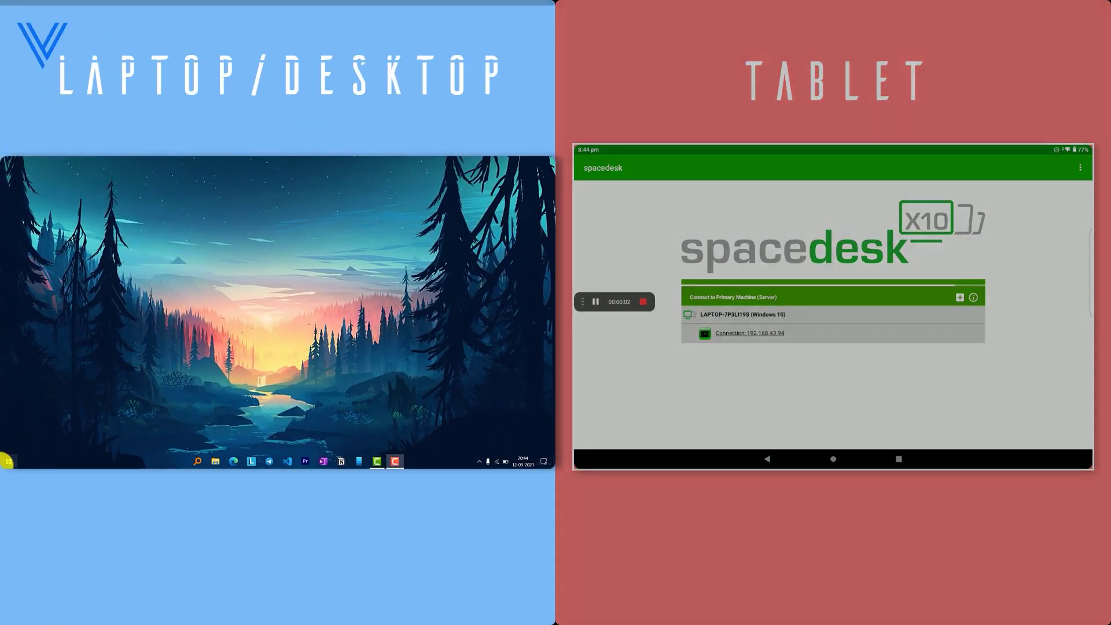
Step: Launch spacedesk SERVER from Start and turn it ON from its tray icon
left_click(8, 460)
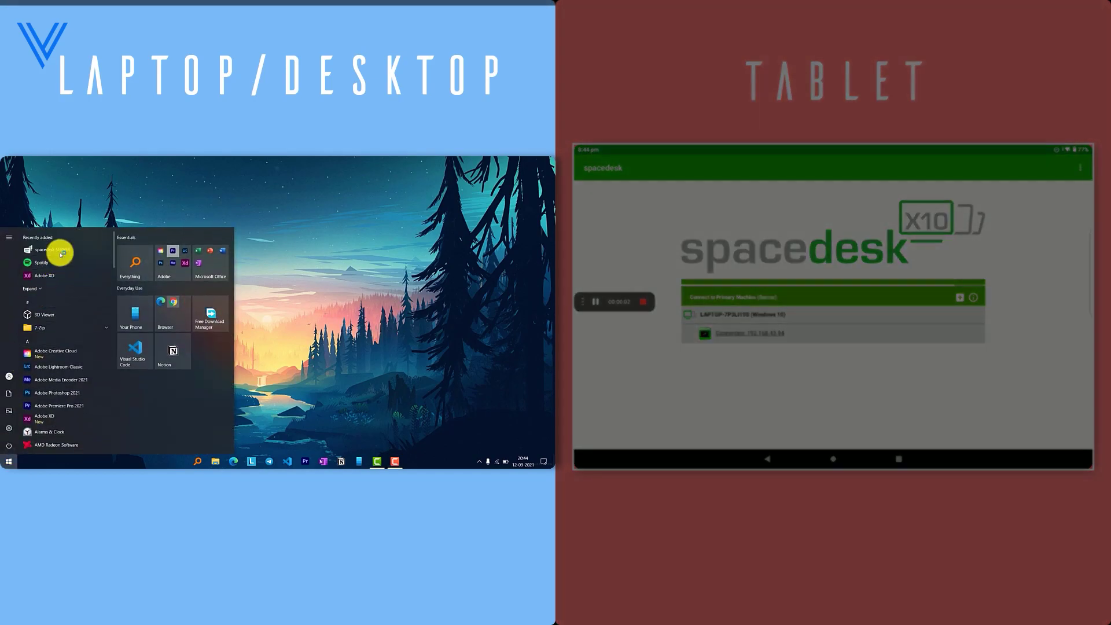
left_click(53, 249)
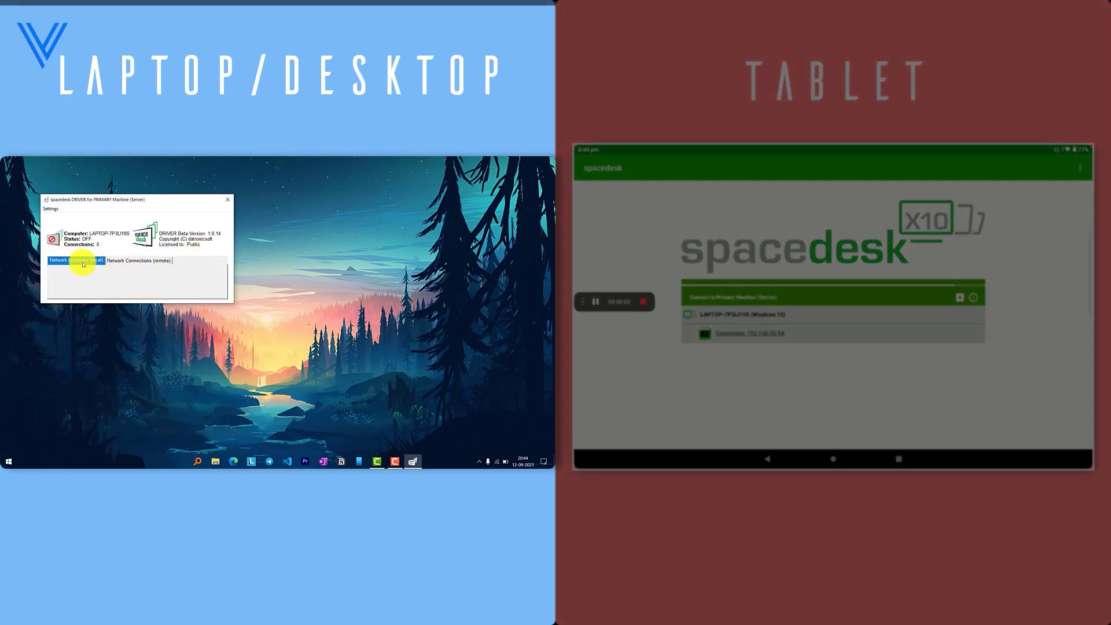
left_click(480, 462)
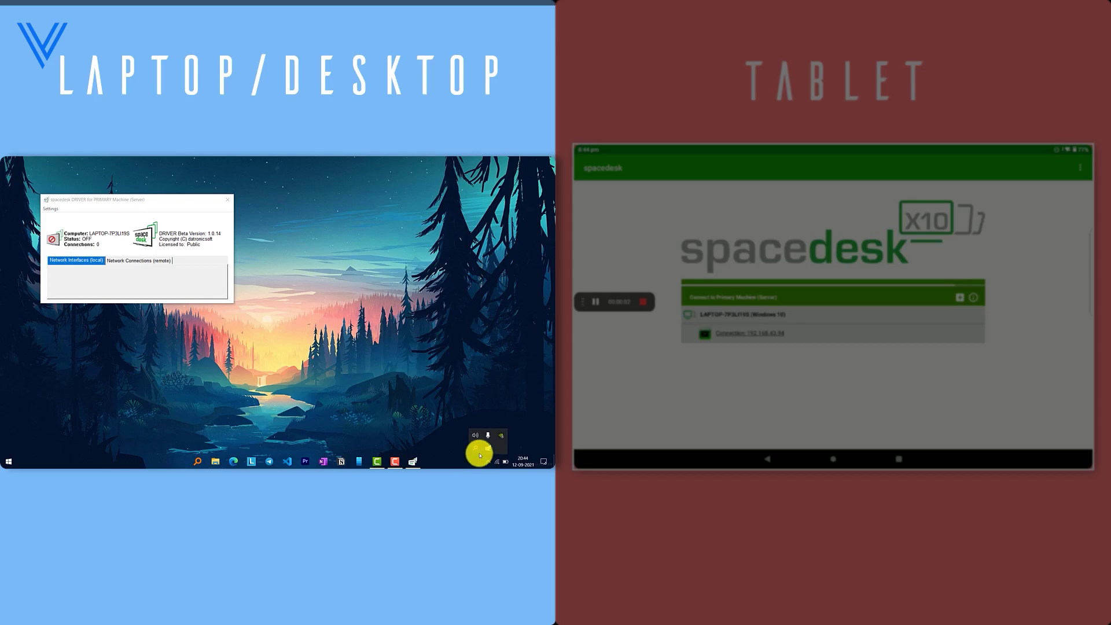
right_click(486, 453)
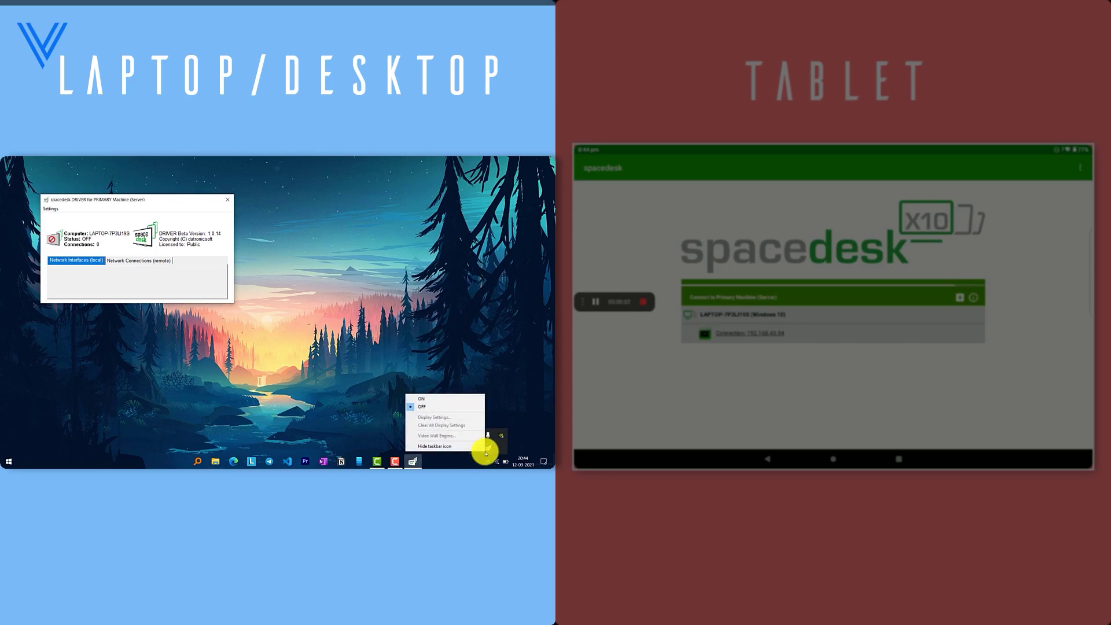
left_click(452, 399)
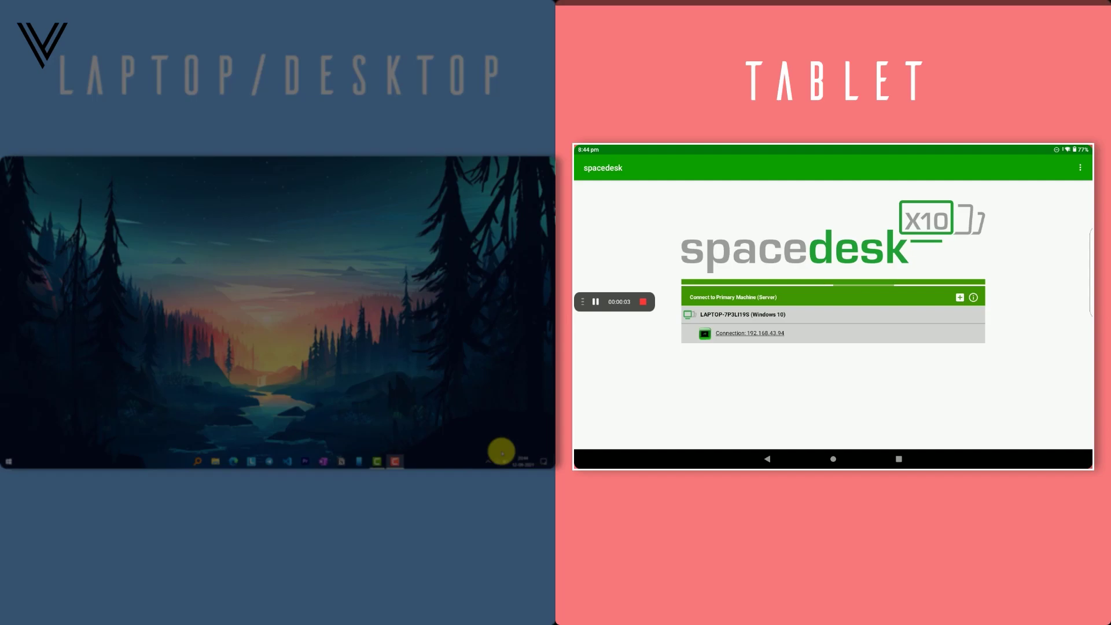
Step: Connect the tablet's spacedesk app to the laptop, then bring up the desktop context menu
left_click(750, 333)
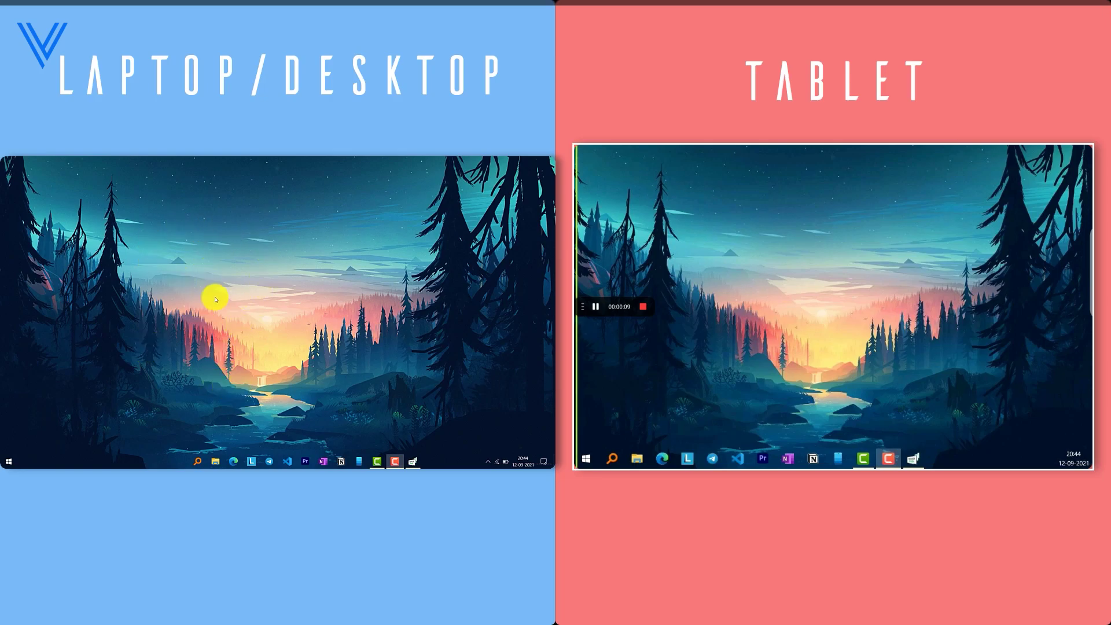
right_click(258, 248)
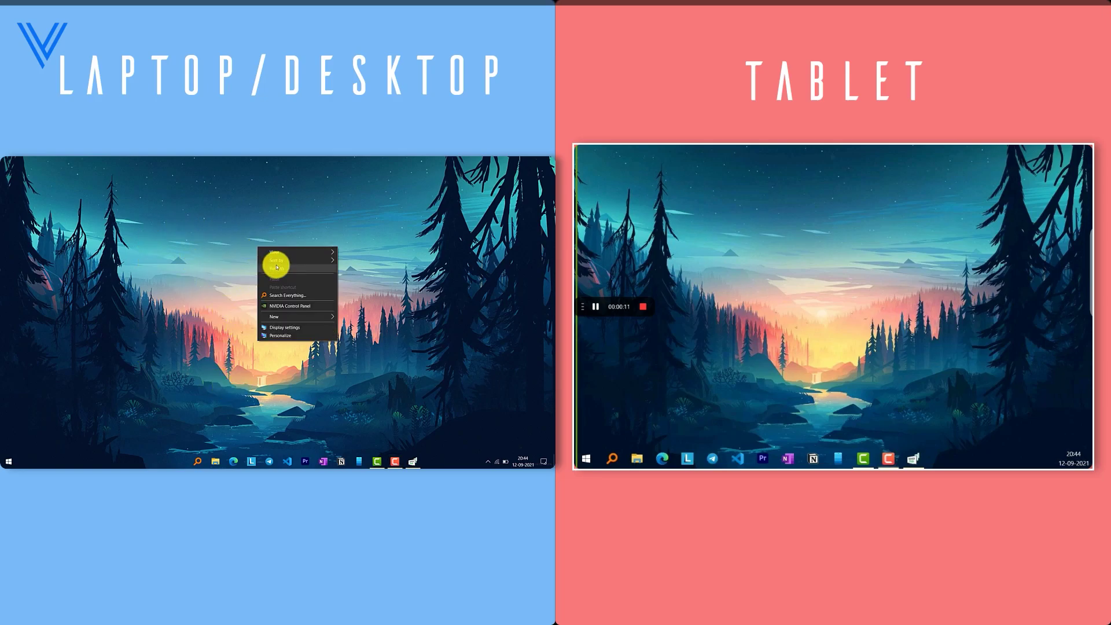
Step: Open Display settings, select display 2 (the tablet), and keep its 1280 × 800 resolution
left_click(295, 269)
right_click(294, 269)
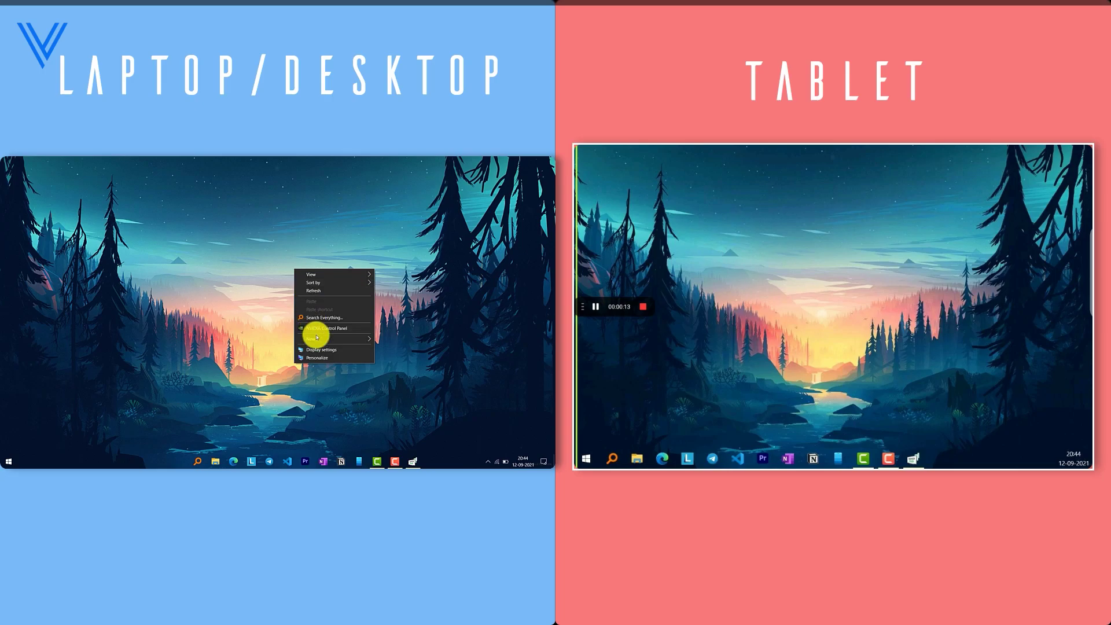
left_click(322, 350)
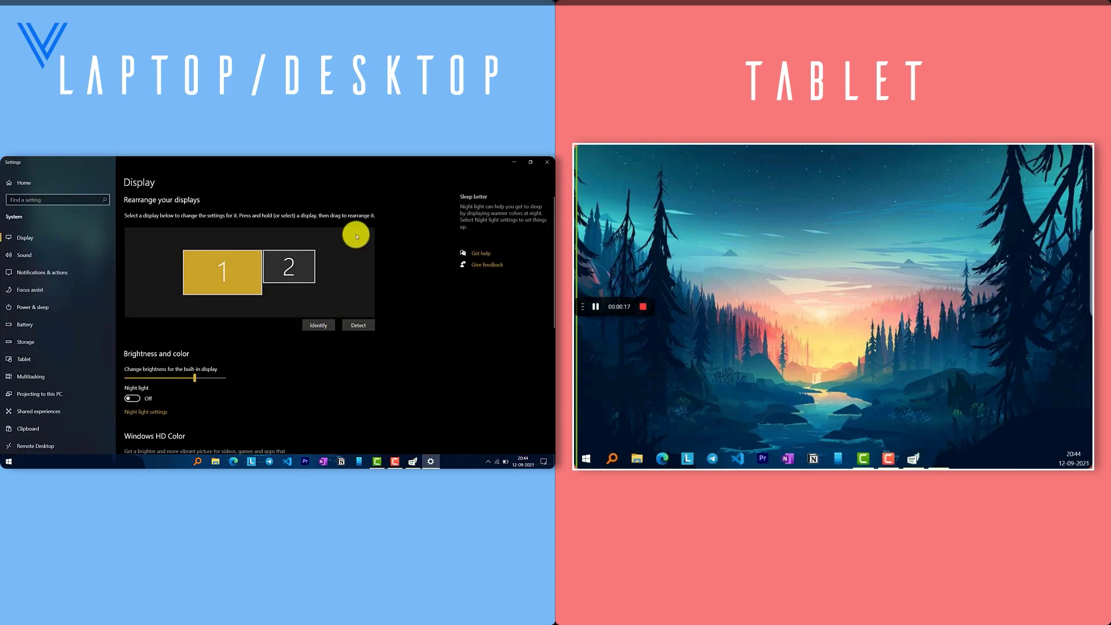
left_click(290, 266)
scroll(231, 405, "down", 3)
scroll(232, 385, "down", 3)
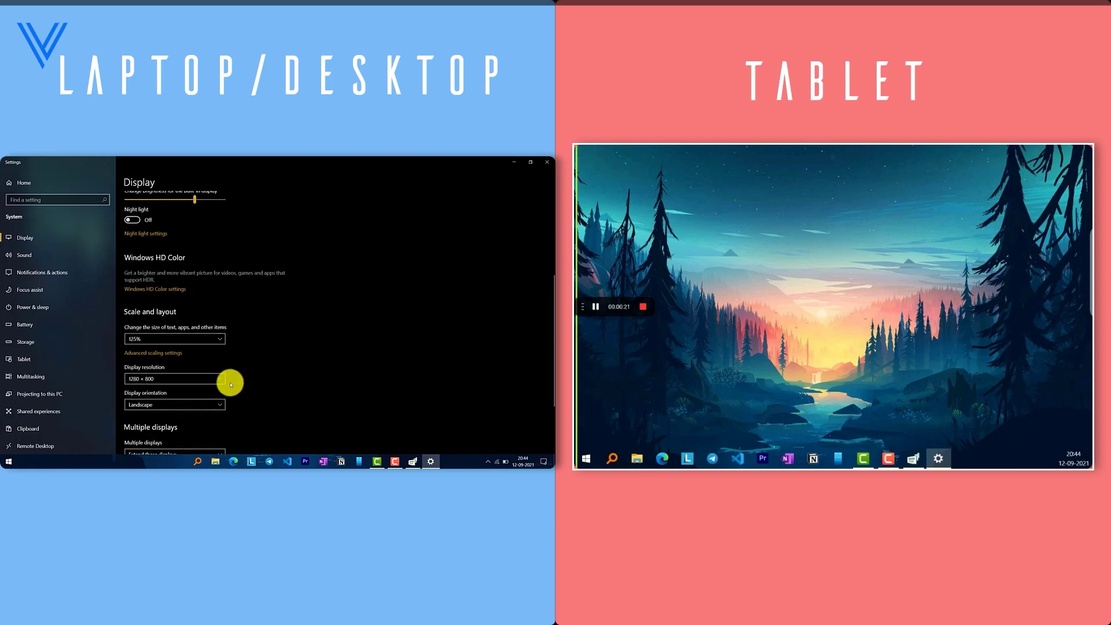
left_click(182, 380)
left_click(172, 381)
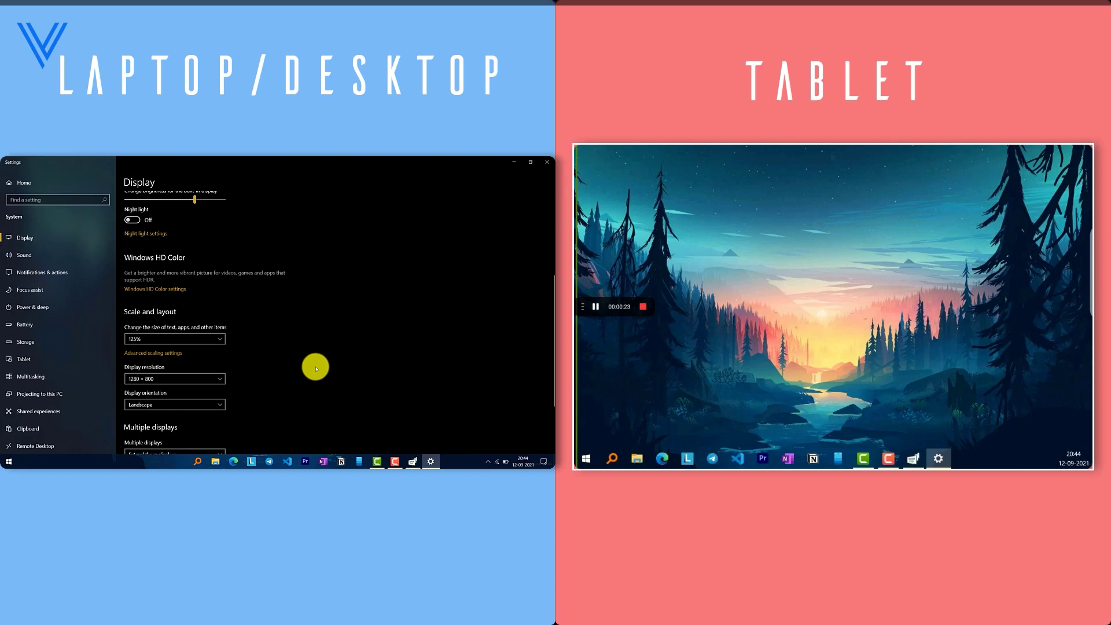
Step: Set Multiple displays to Duplicate these displays
scroll(283, 379, "down", 3)
left_click(153, 361)
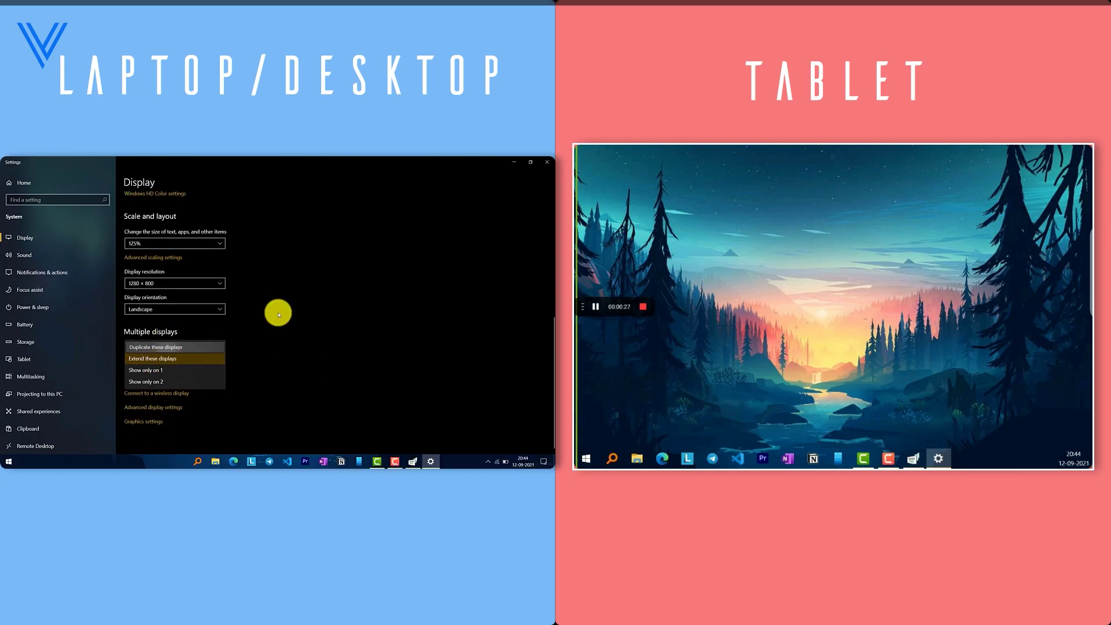
key("Return")
Step: Keep the duplicated layout, then switch to Extend these displays and keep that change
left_click(323, 321)
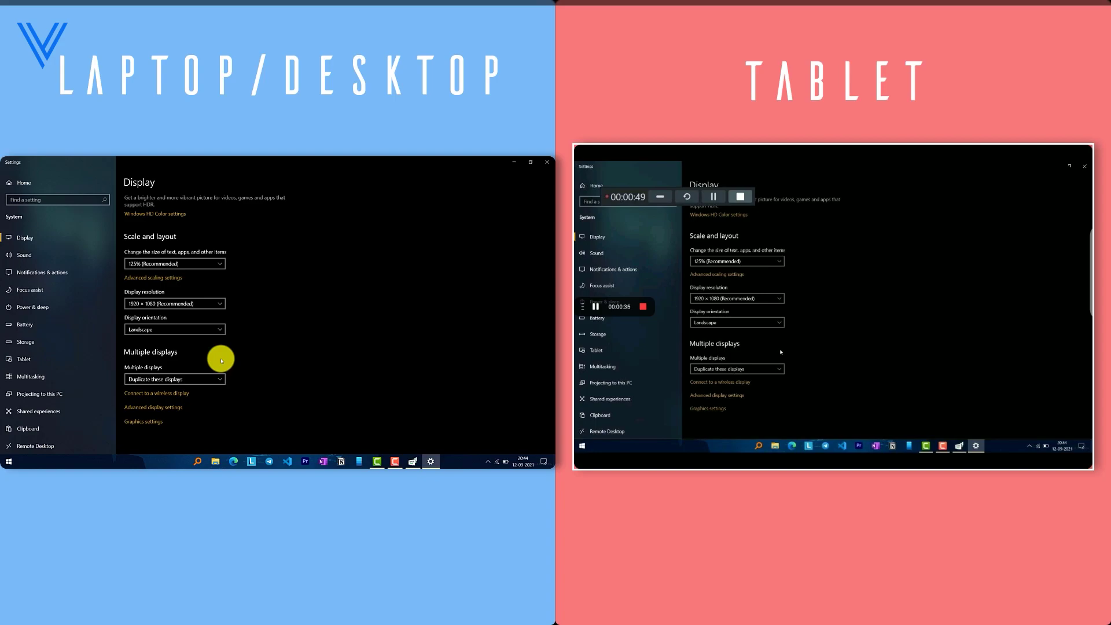
left_click(150, 382)
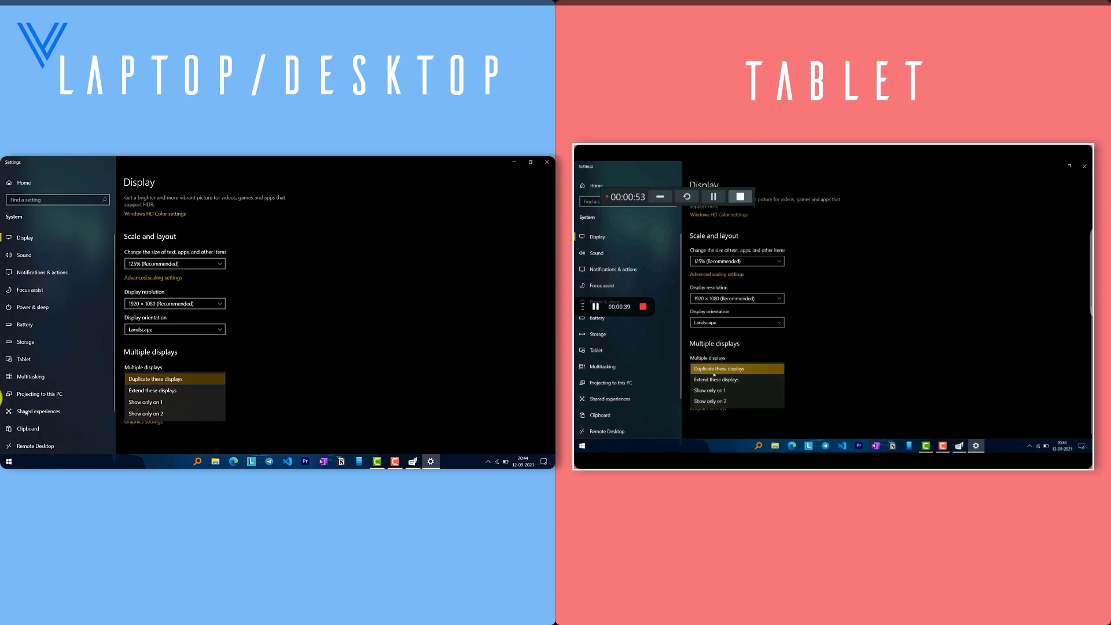
left_click(196, 392)
left_click(328, 322)
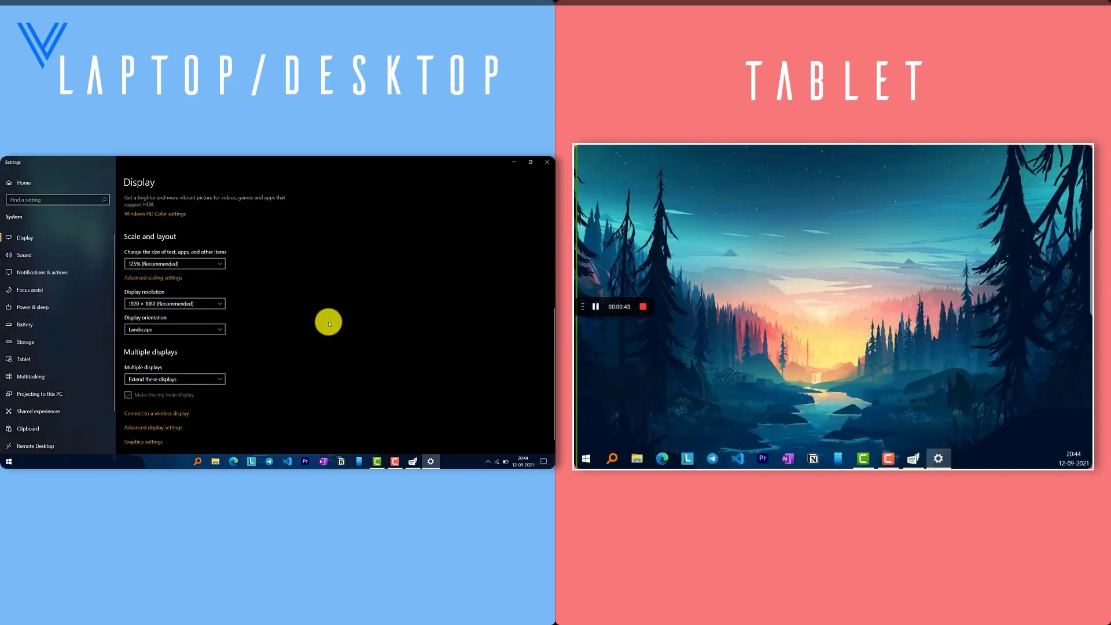
Step: Minimize Settings, launch Calculator, move it onto the tablet screen, and enter 580
left_click(515, 162)
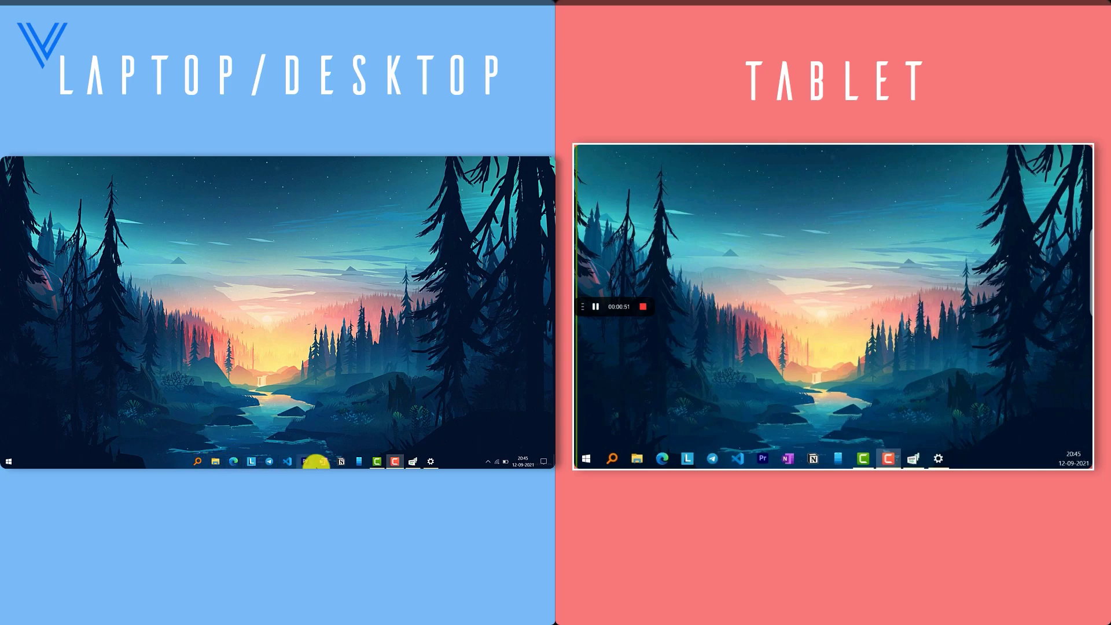
left_click(8, 460)
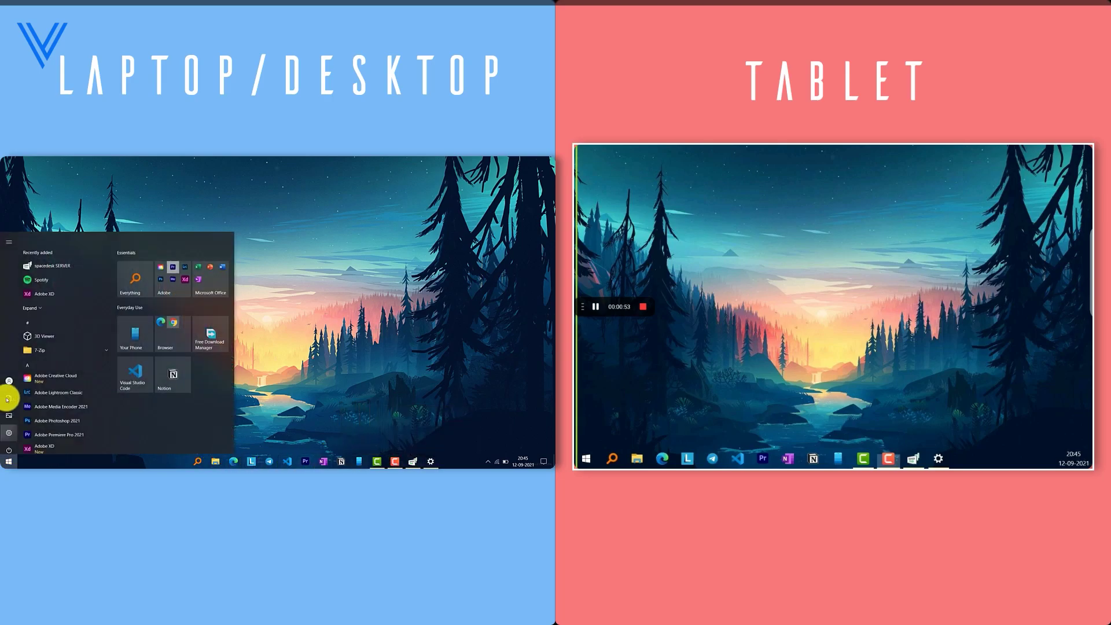
scroll(74, 344, "down", 5)
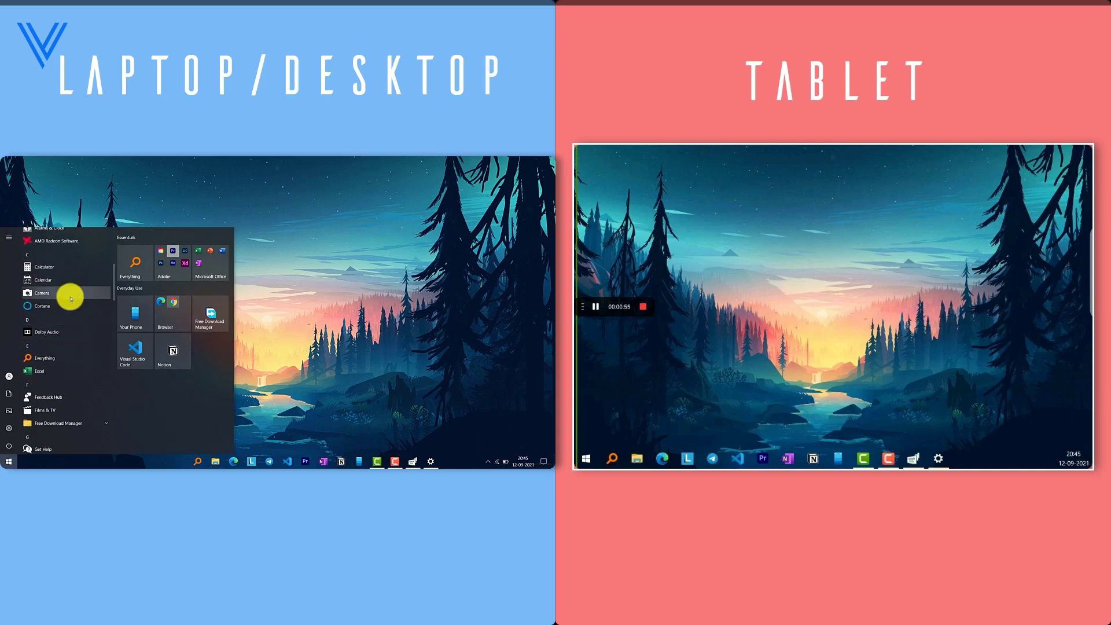
key("Escape")
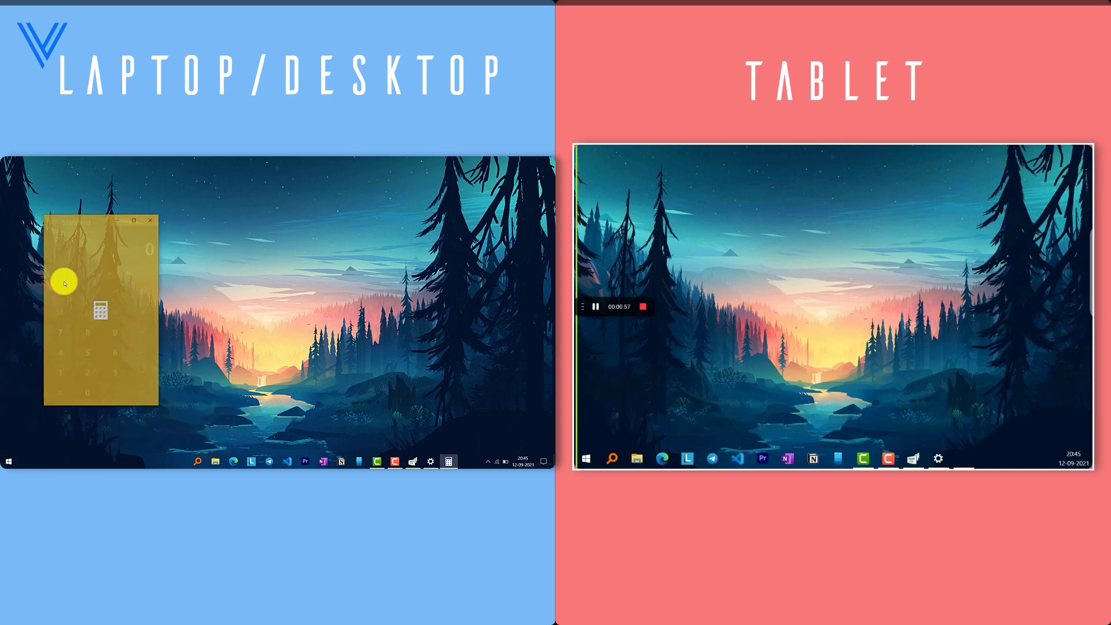
left_click_drag(96, 221, 821, 167)
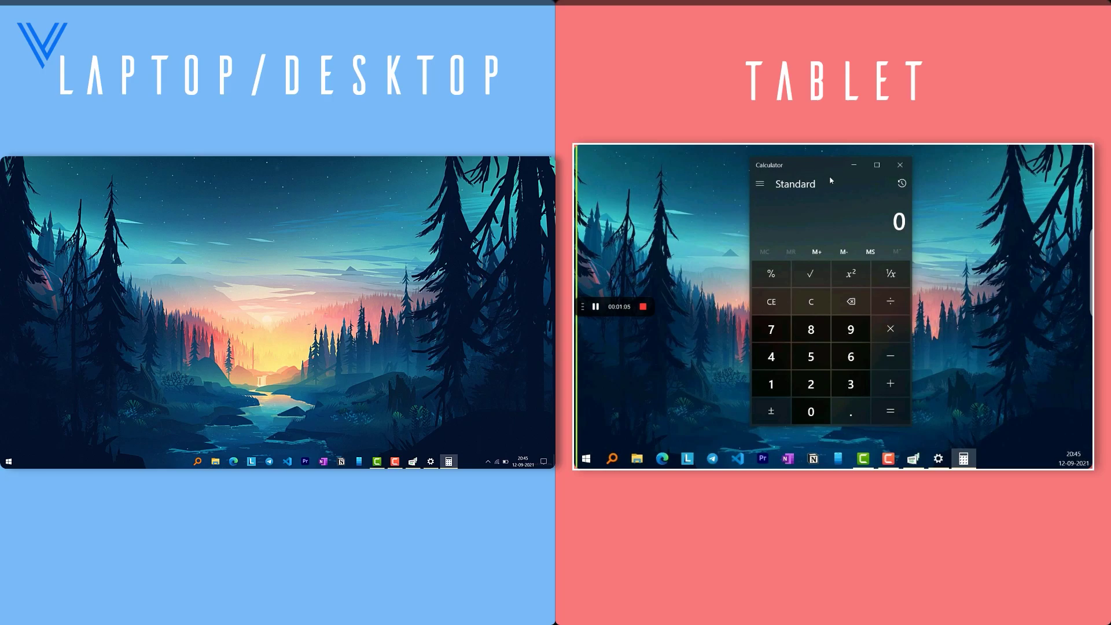
left_click(817, 360)
left_click(822, 331)
left_click(813, 405)
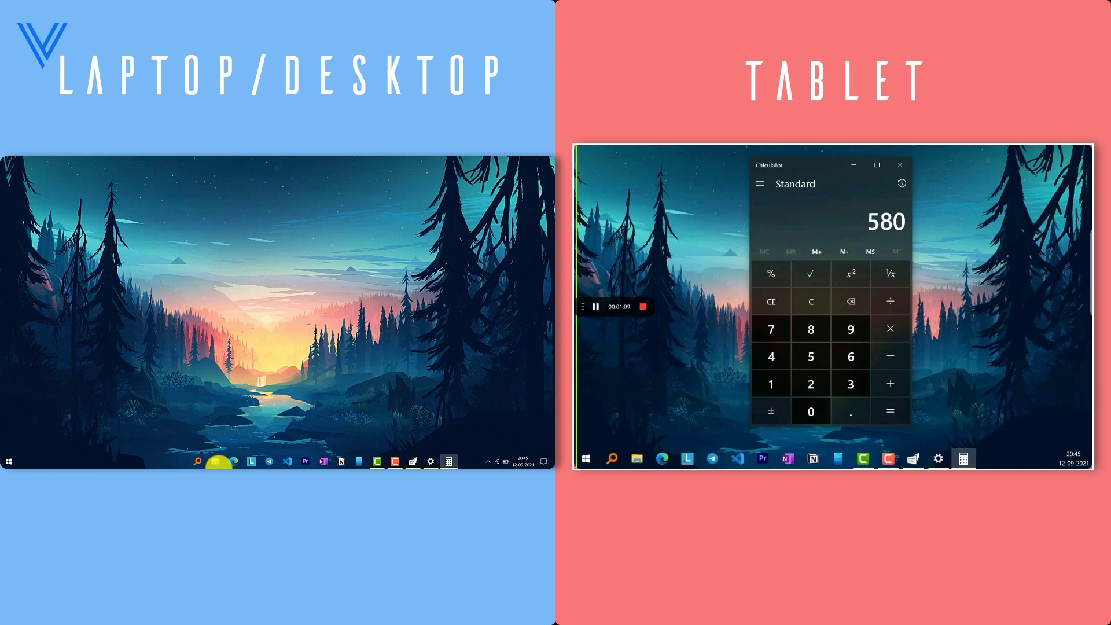
Step: Launch HandBrake from its Start menu folder, then launch Spotify
left_click(9, 461)
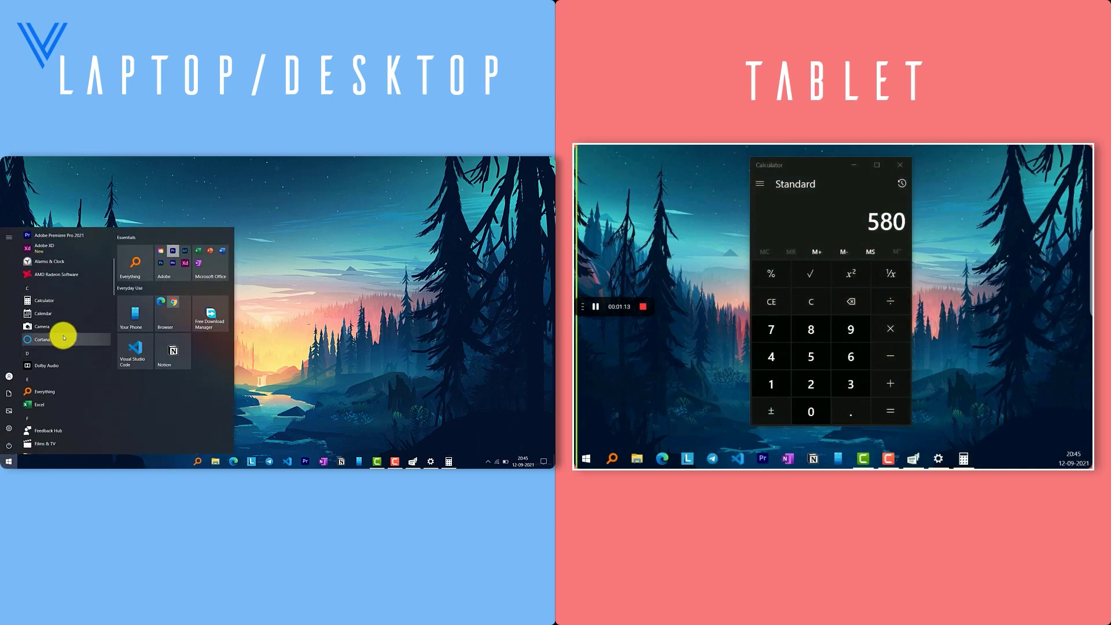
scroll(65, 321, "down", 2)
scroll(56, 329, "down", 5)
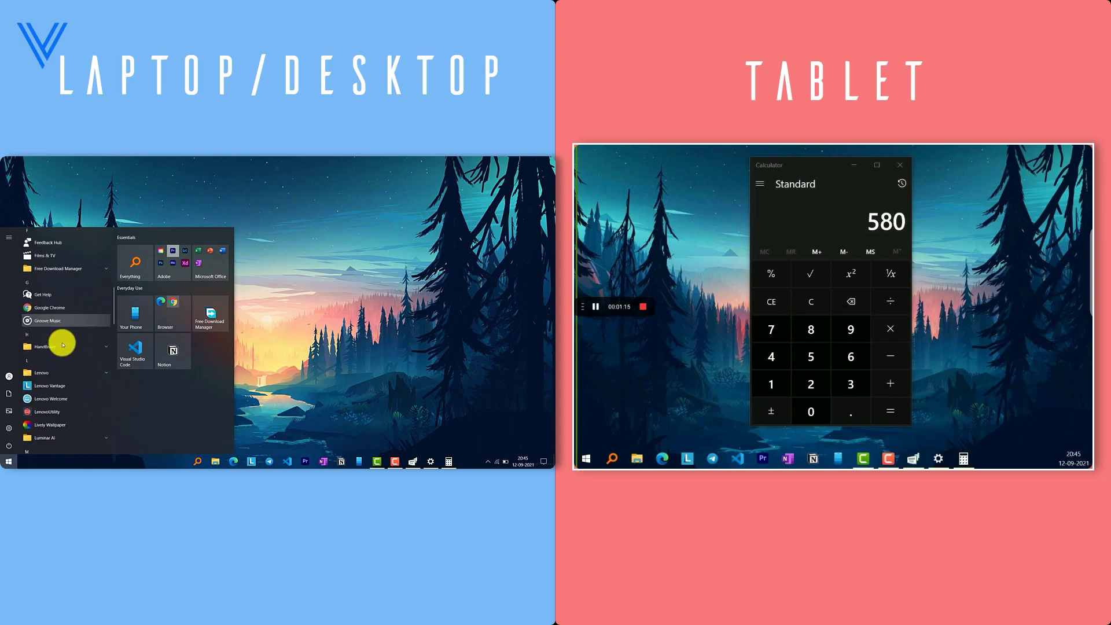
left_click(73, 283)
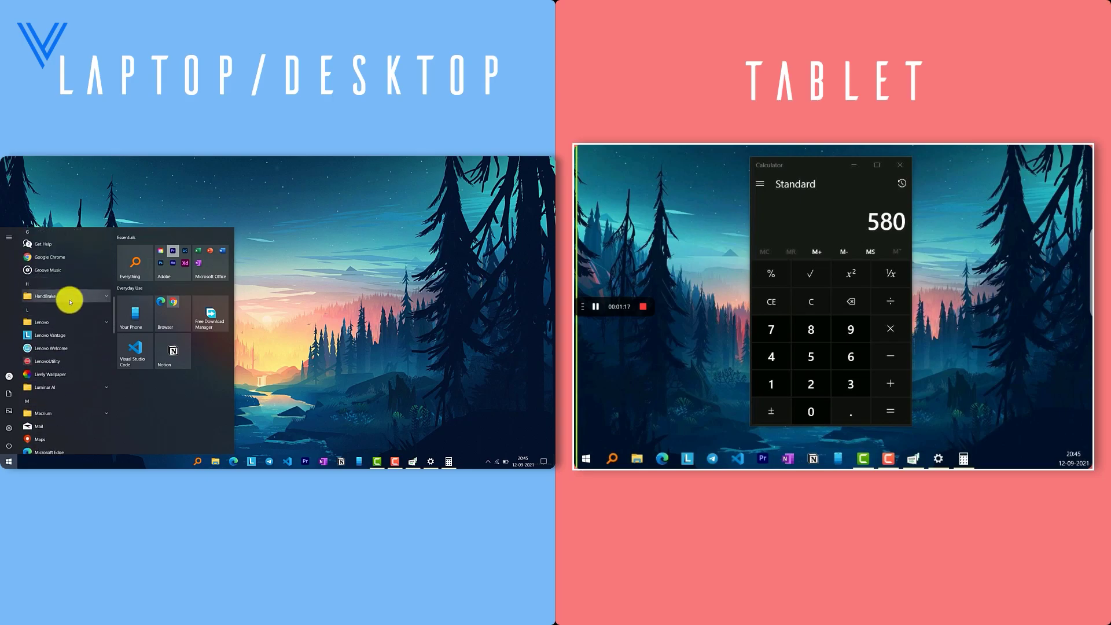
left_click(74, 309)
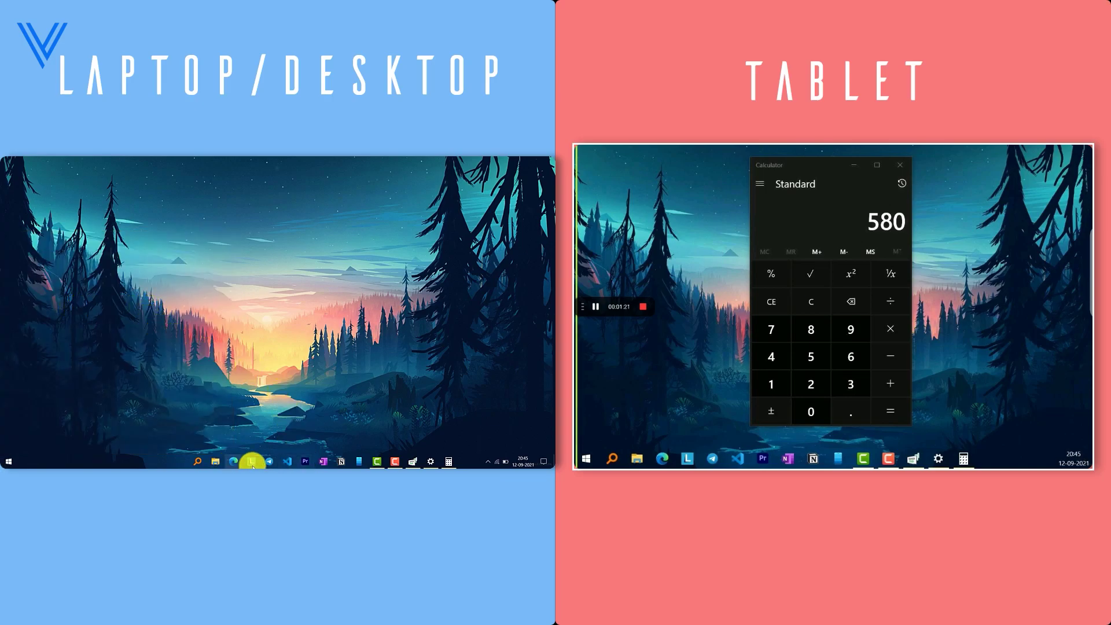
left_click(7, 461)
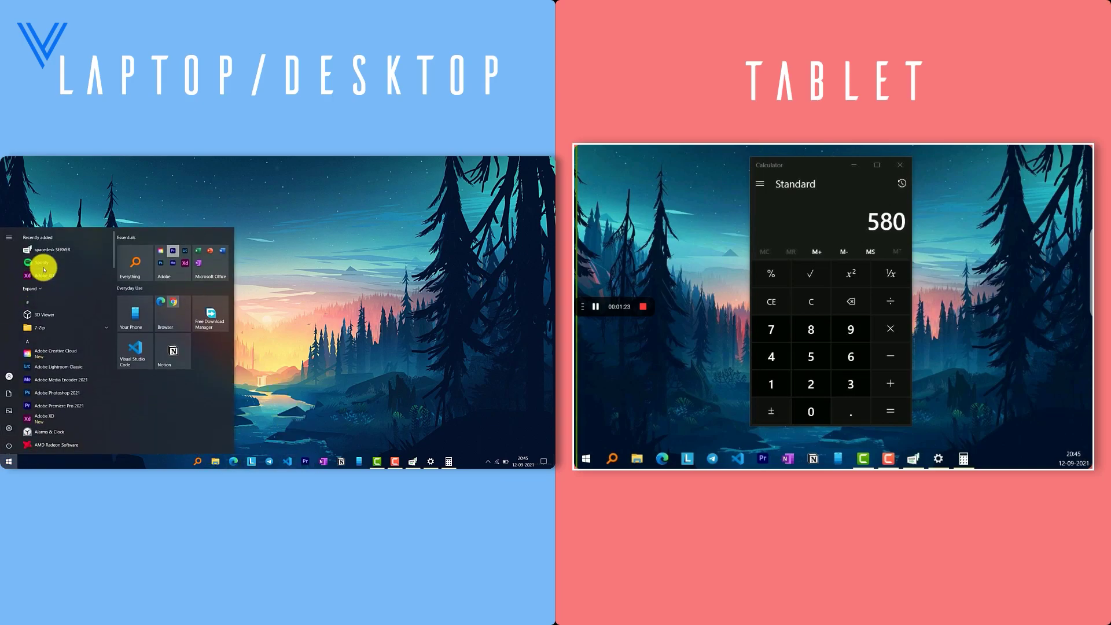
left_click(44, 267)
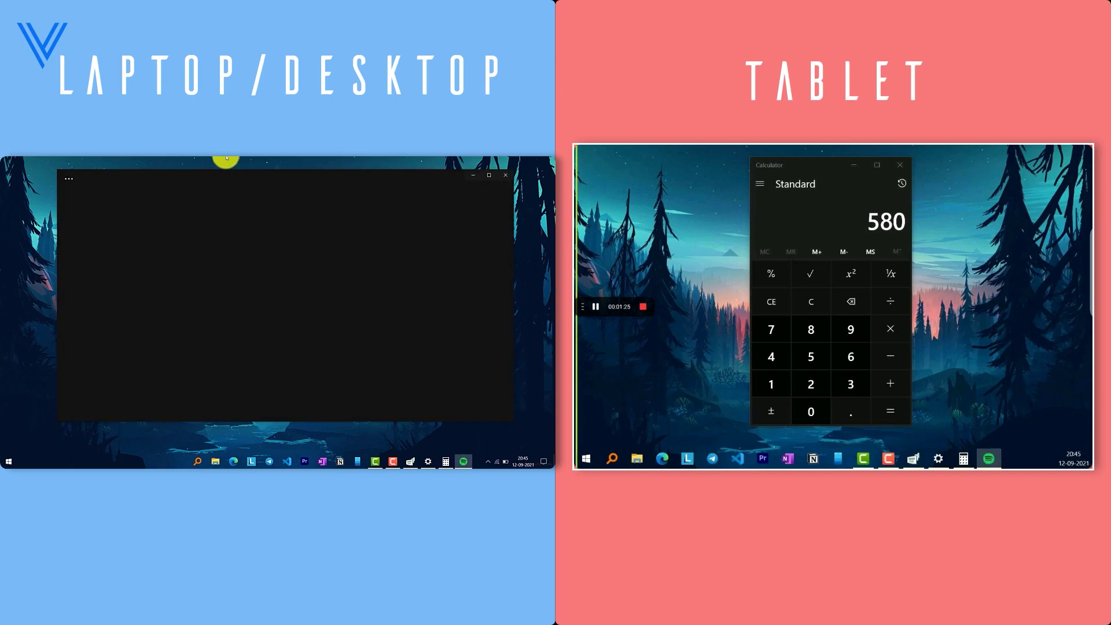
Step: Place Spotify on the laptop screen and move HandBrake onto the tablet
left_click_drag(268, 174, 552, 160)
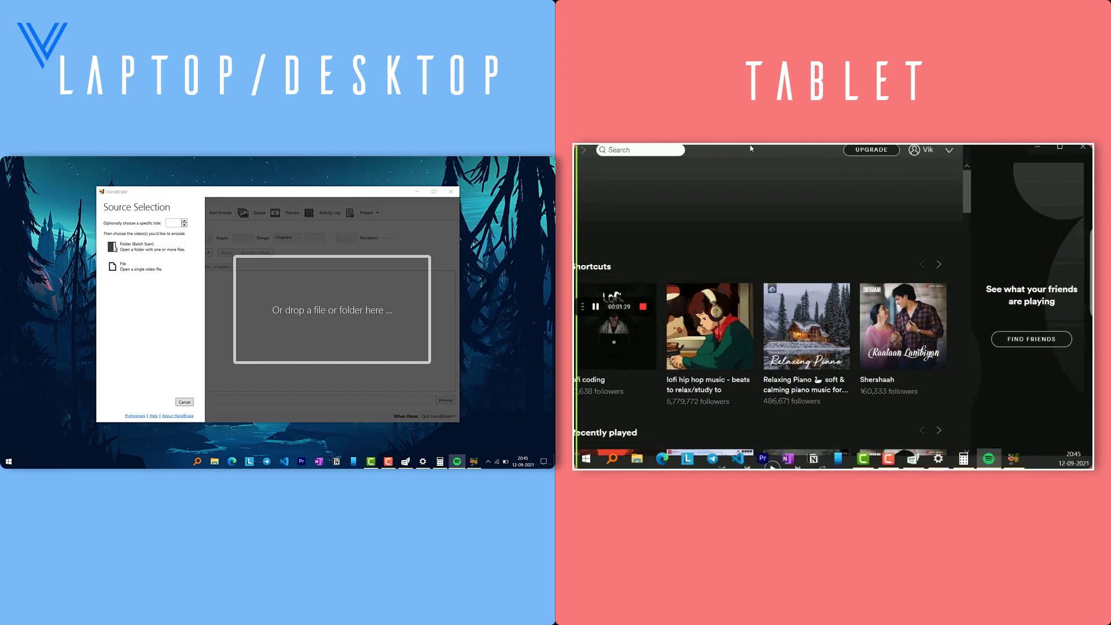
left_click_drag(835, 147, 317, 169)
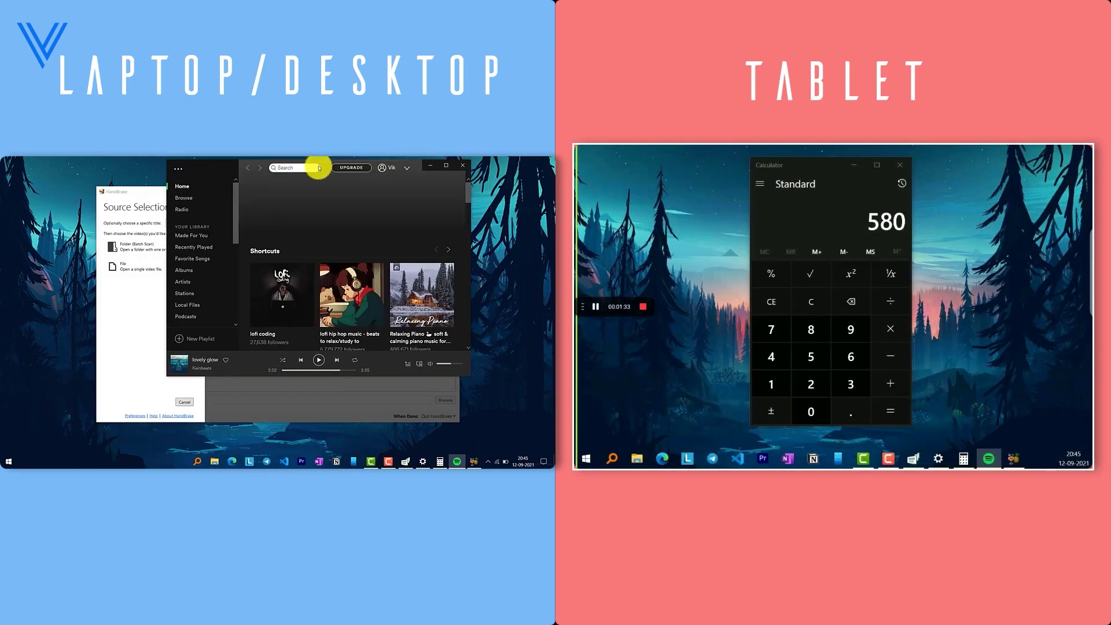
left_click(165, 314)
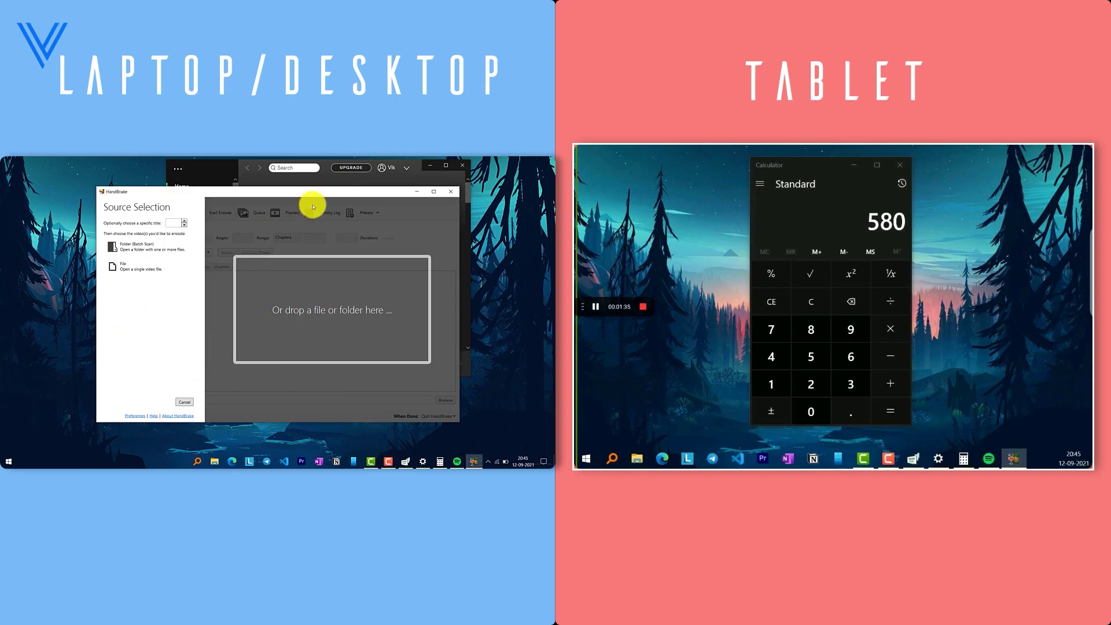
left_click_drag(314, 199, 818, 169)
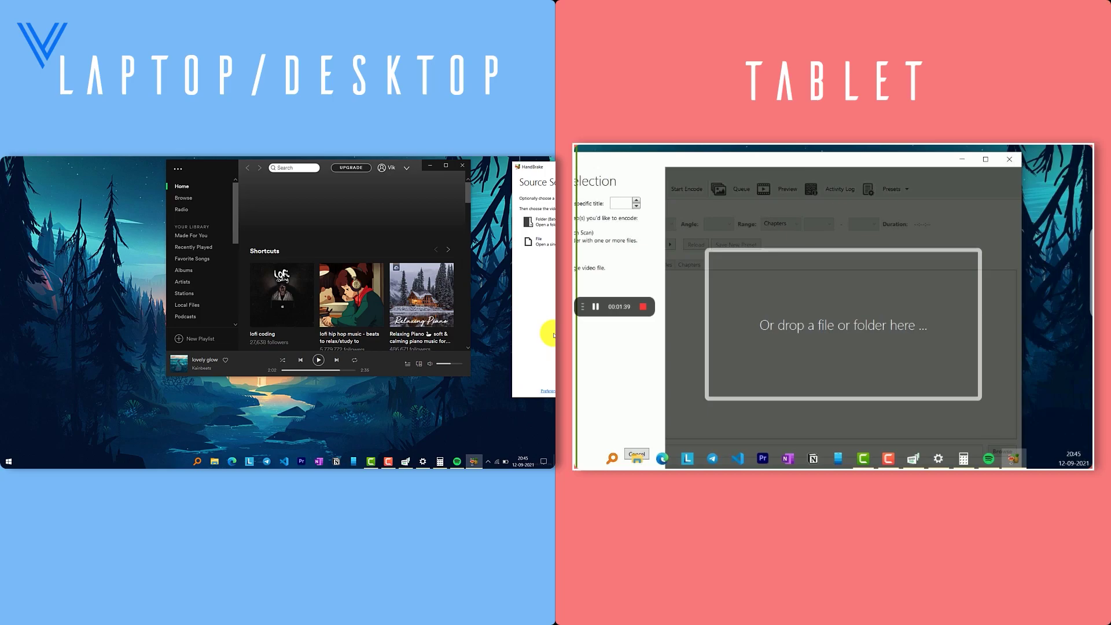
Step: Open the spacedesk tray icon's menu showing the server ON/OFF and Display Settings entries
right_click(309, 428)
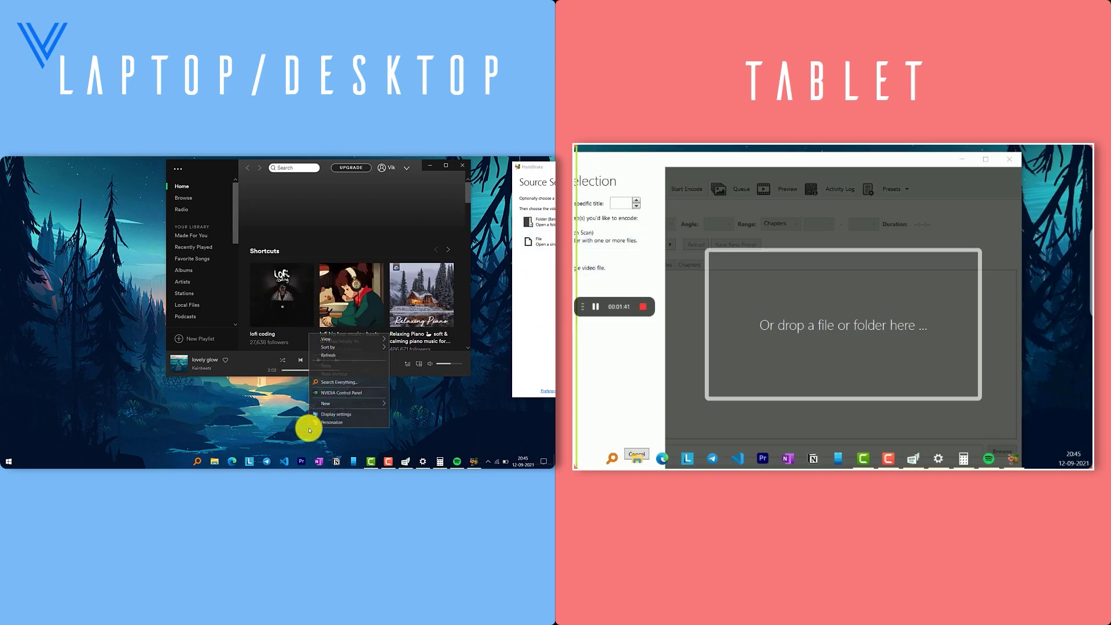
left_click(290, 433)
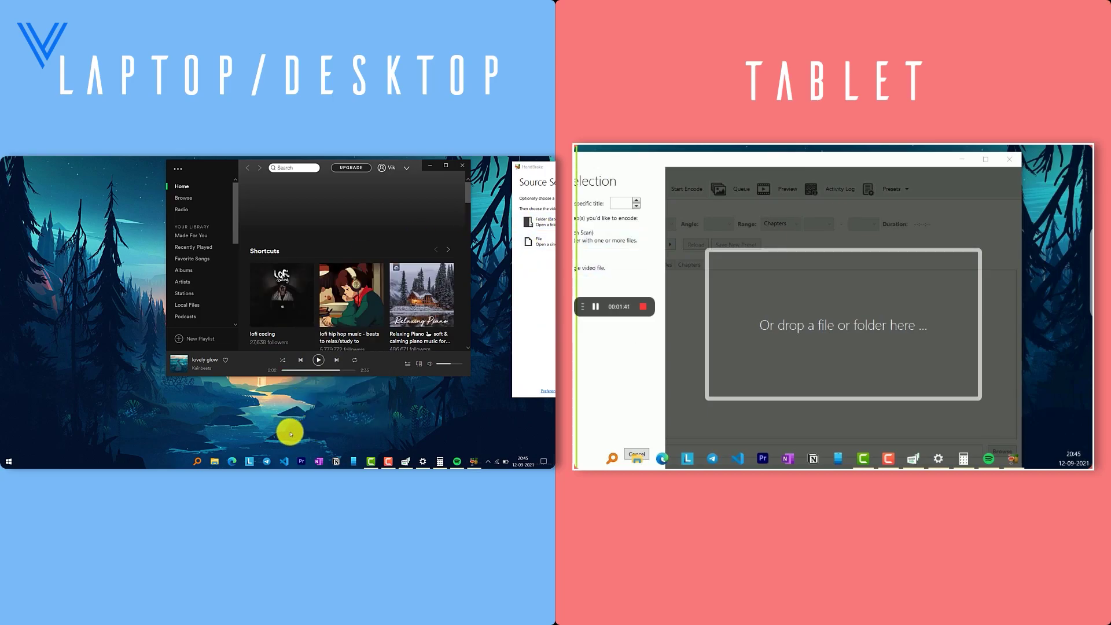
left_click(486, 463)
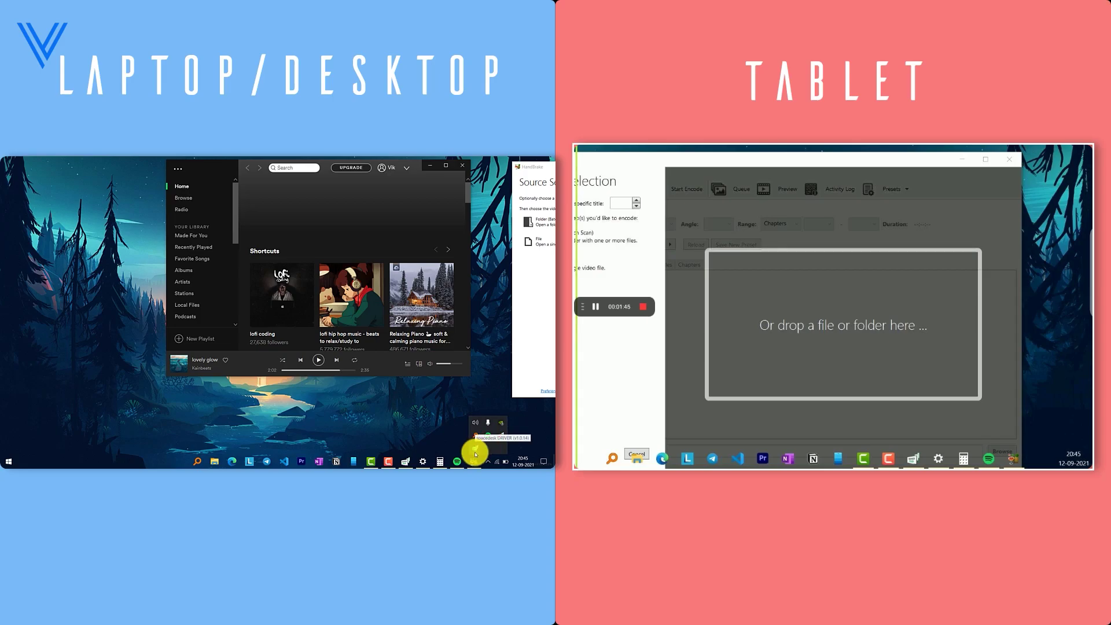
right_click(475, 454)
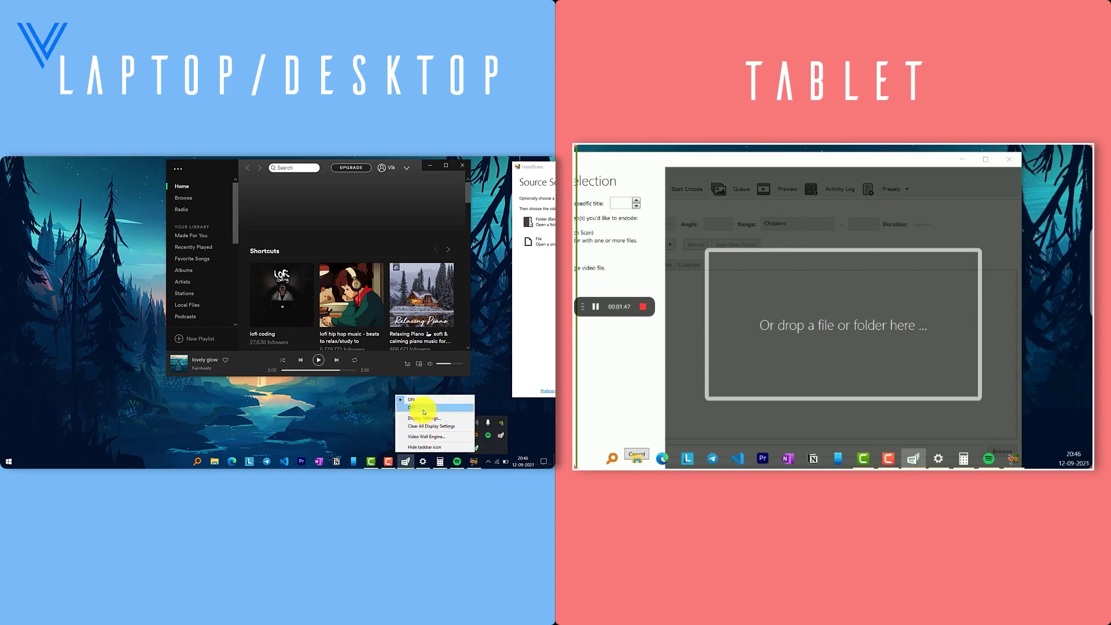